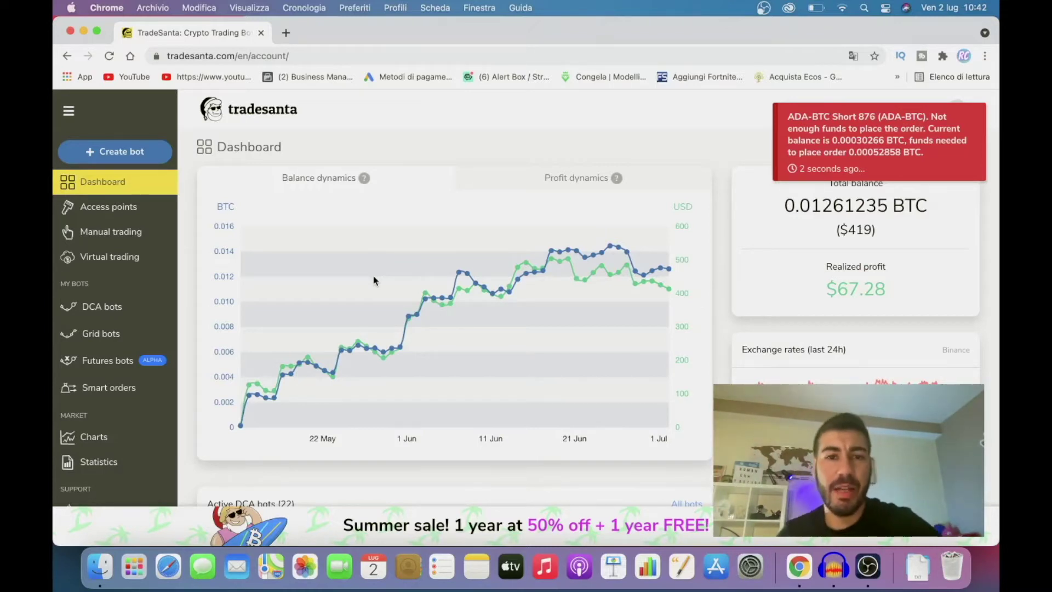
# - View the dashboard's profit dynamics chart and look through the list of DCA bots
pyautogui.click(584, 183)
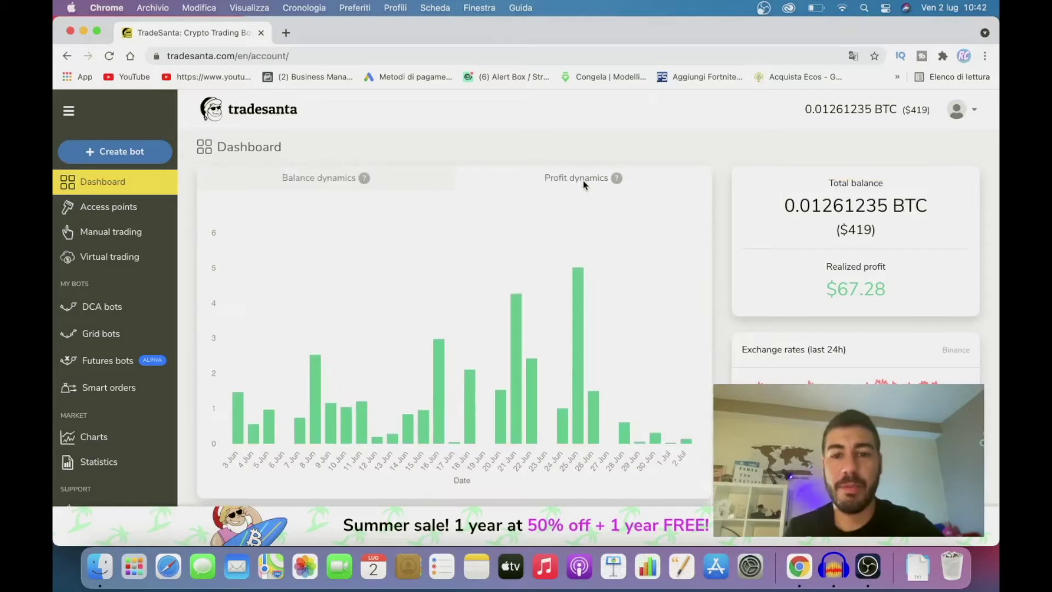
pyautogui.moveTo(690, 445)
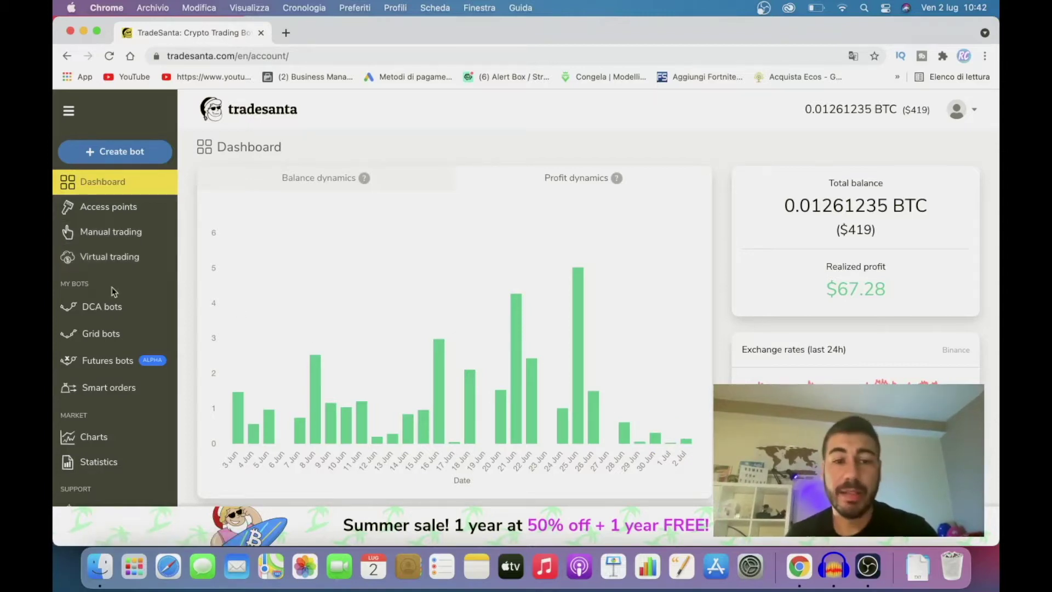
pyautogui.click(116, 308)
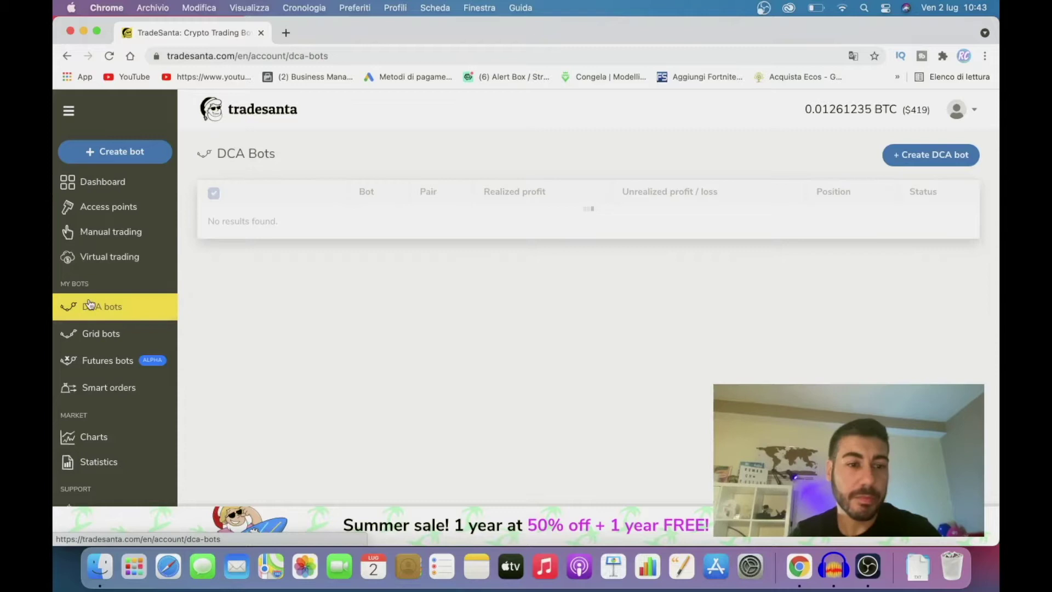
pyautogui.scroll(-2, 99, 307)
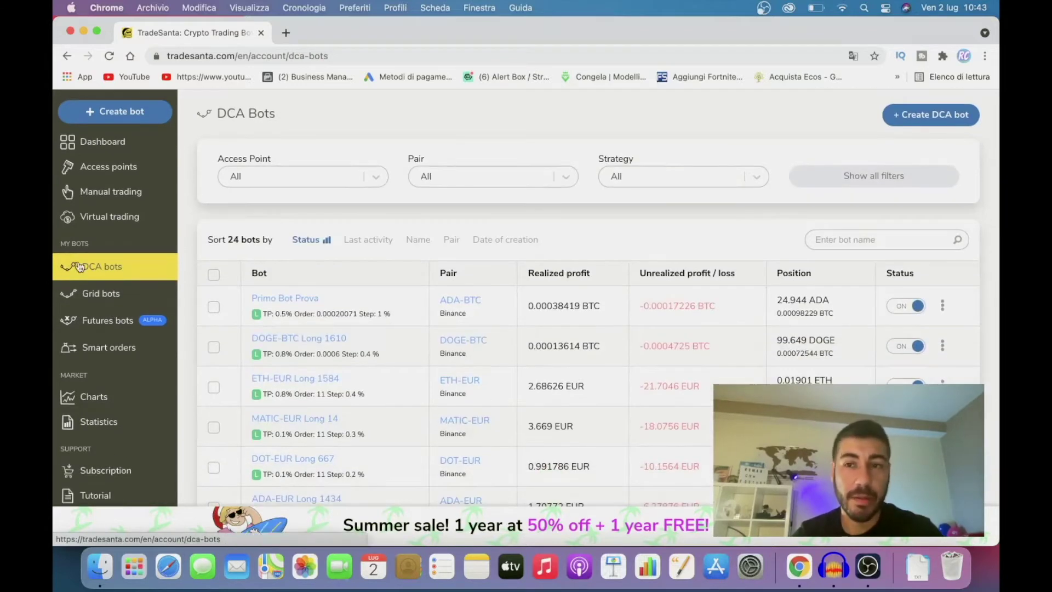
pyautogui.scroll(-10, 518, 426)
pyautogui.scroll(12, 518, 426)
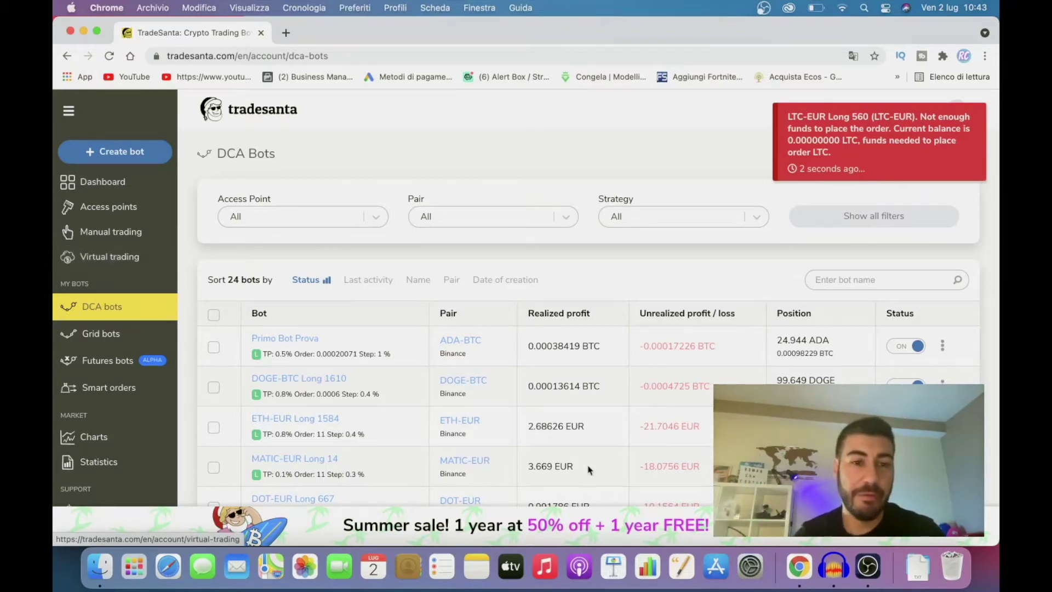
pyautogui.scroll(-3, 600, 480)
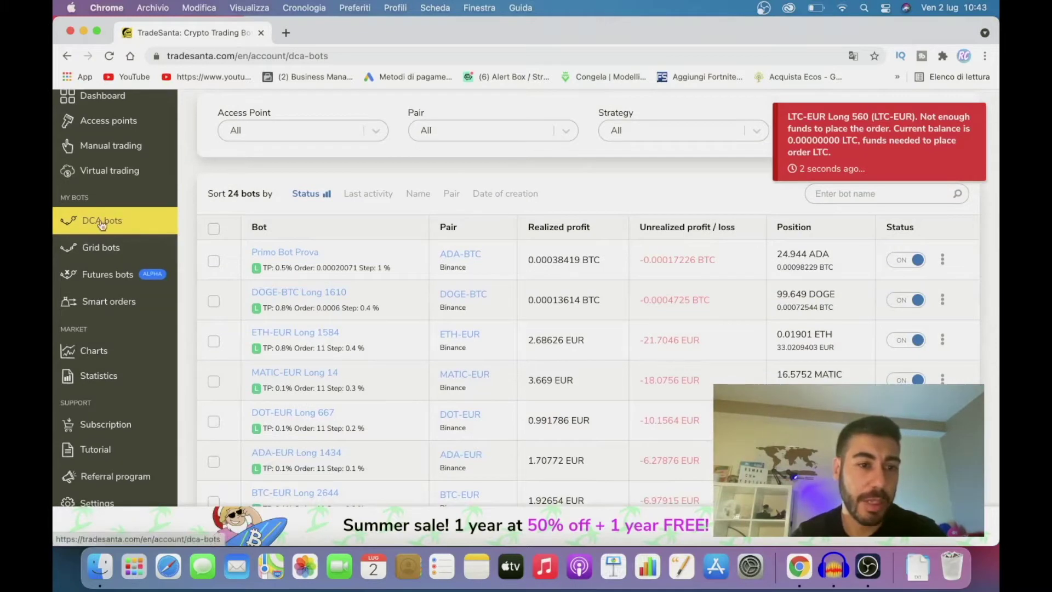
# - Check the Grid bots list, and return to the DCA bots to examine their pairs, settings and profits
pyautogui.click(96, 259)
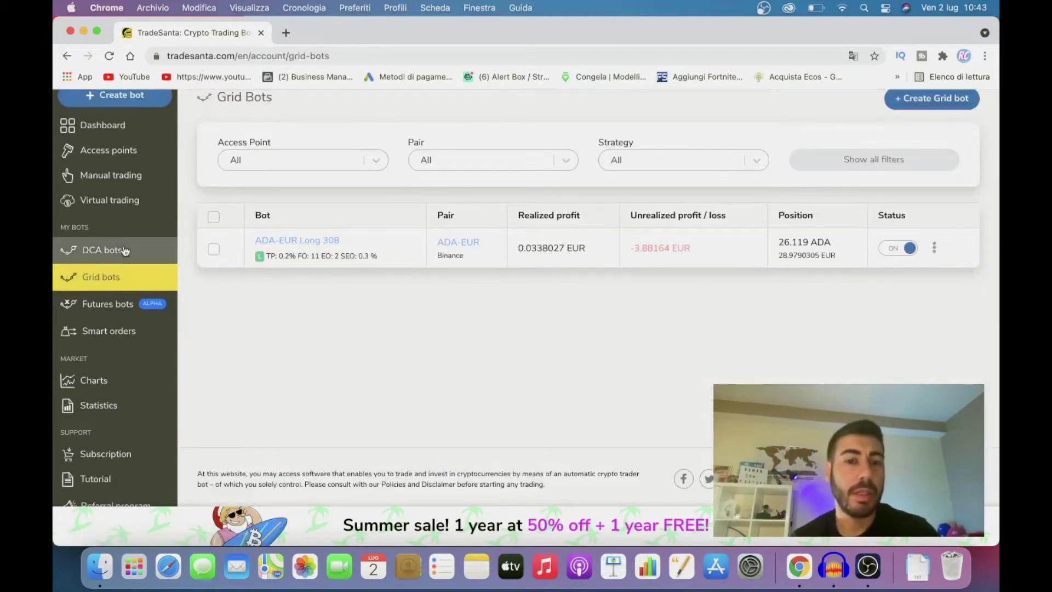
pyautogui.click(94, 264)
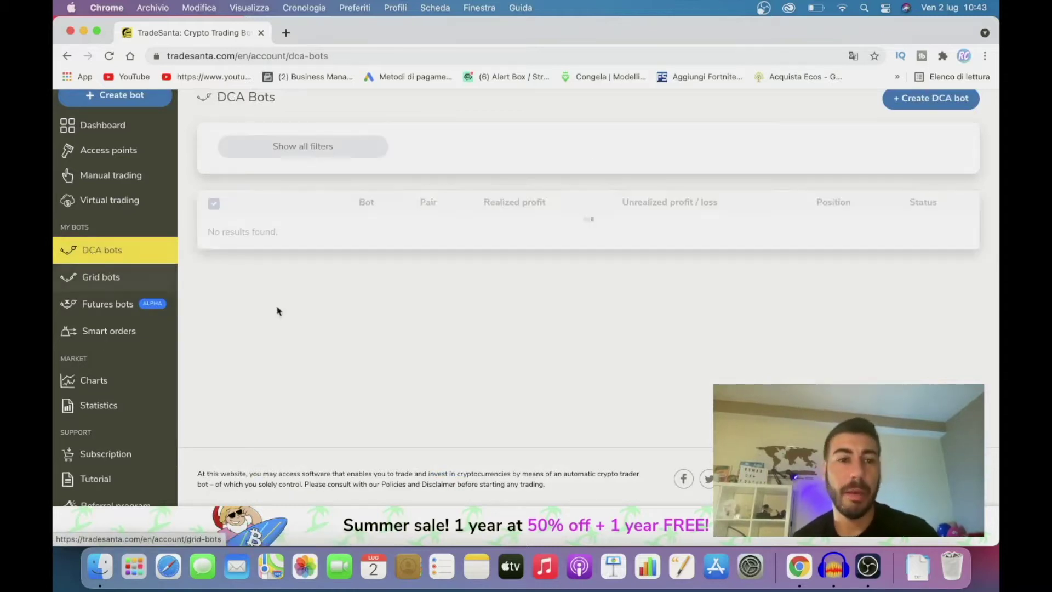
pyautogui.scroll(-2, 305, 314)
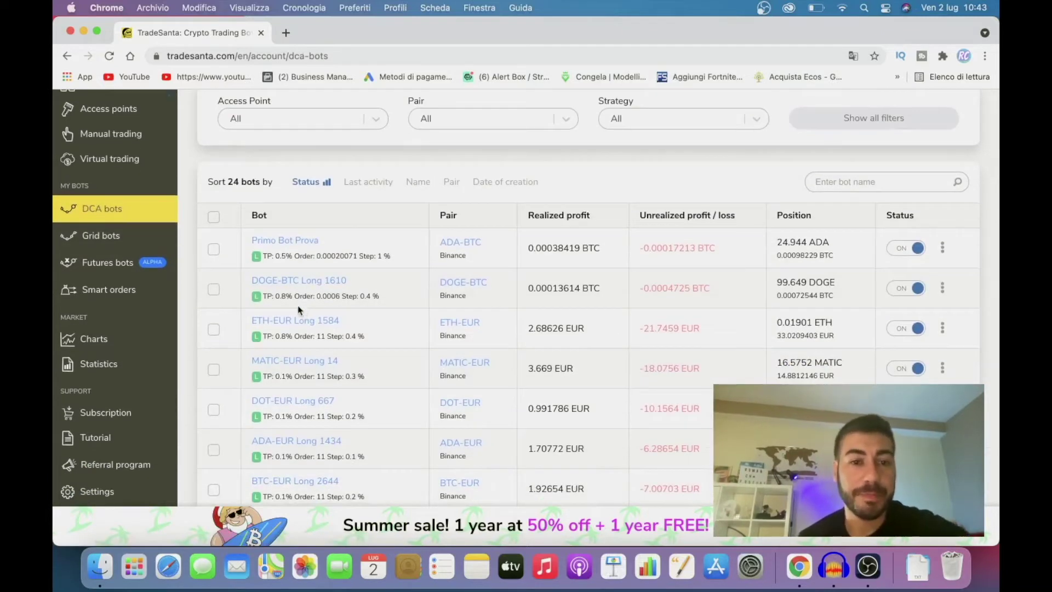
pyautogui.scroll(-2, 299, 311)
pyautogui.scroll(-1, 300, 310)
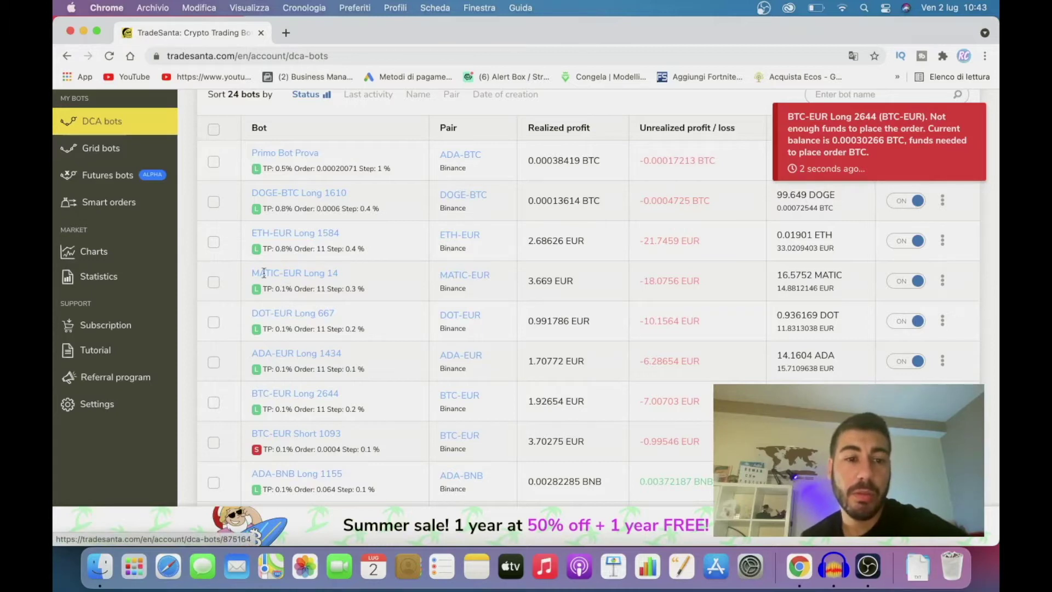
pyautogui.scroll(-8, 286, 289)
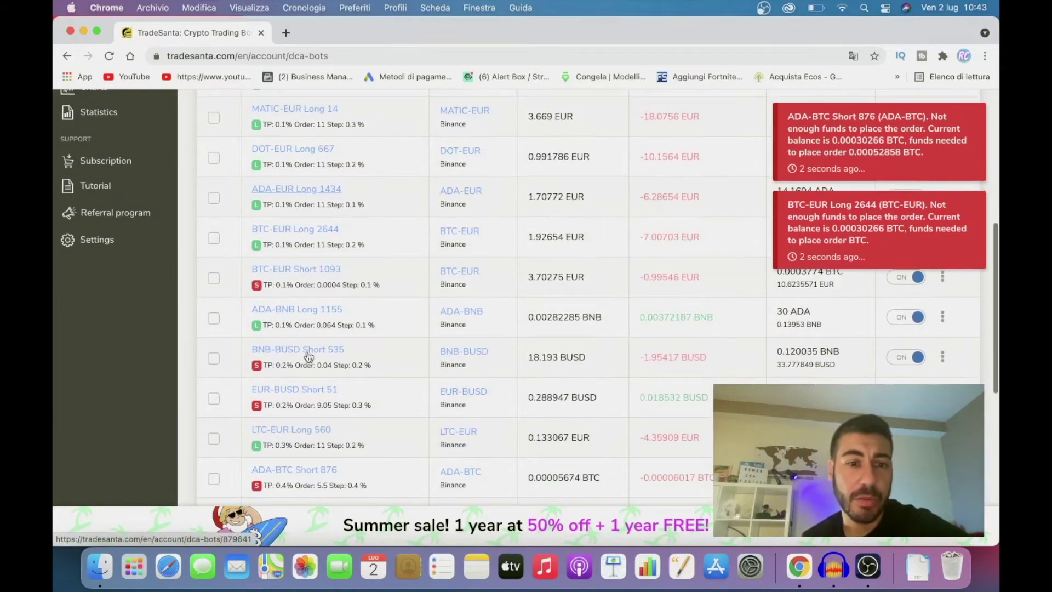
pyautogui.scroll(-5, 307, 350)
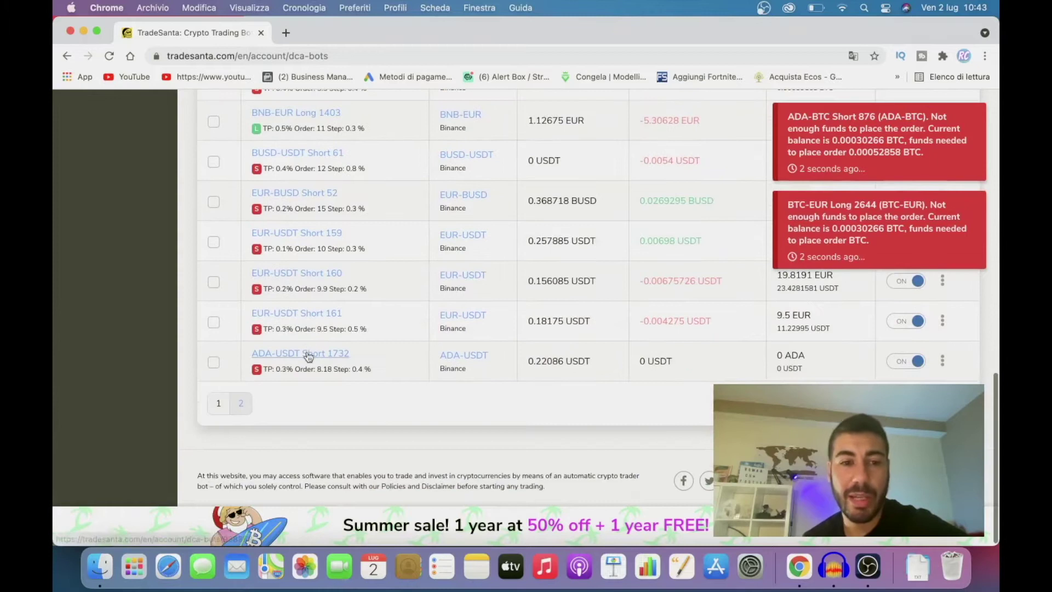
pyautogui.scroll(5, 268, 357)
pyautogui.scroll(10, 328, 257)
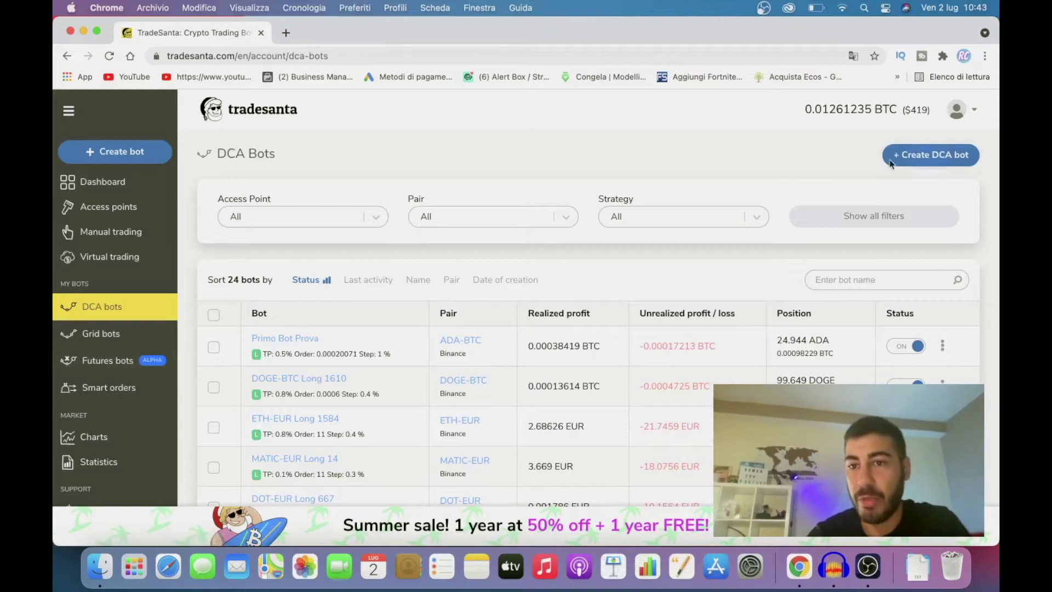
# - Start creating a new DCA bot with BINANCE as its access point
pyautogui.click(914, 160)
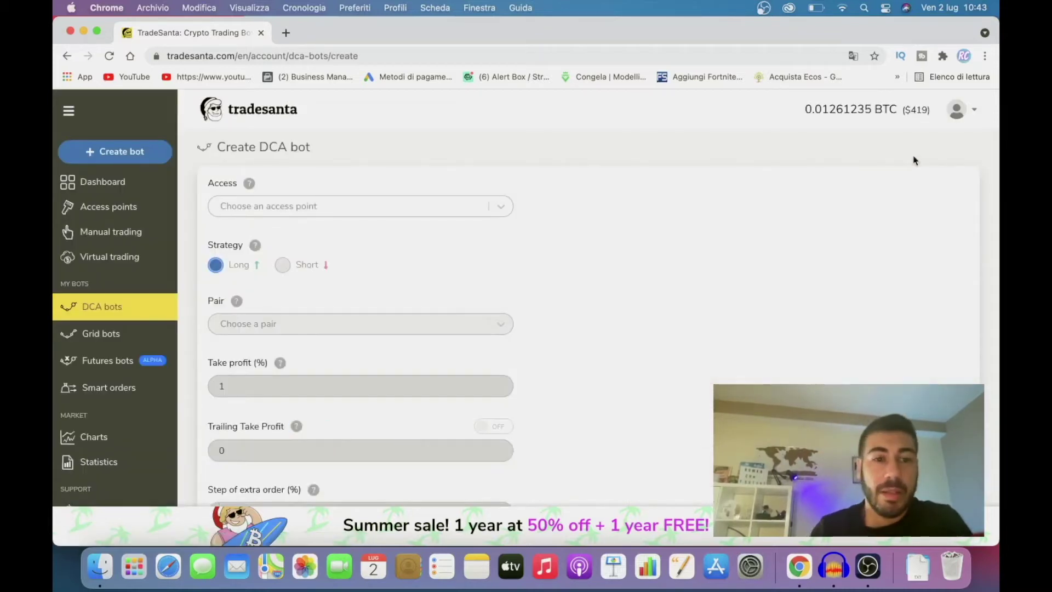
pyautogui.click(379, 210)
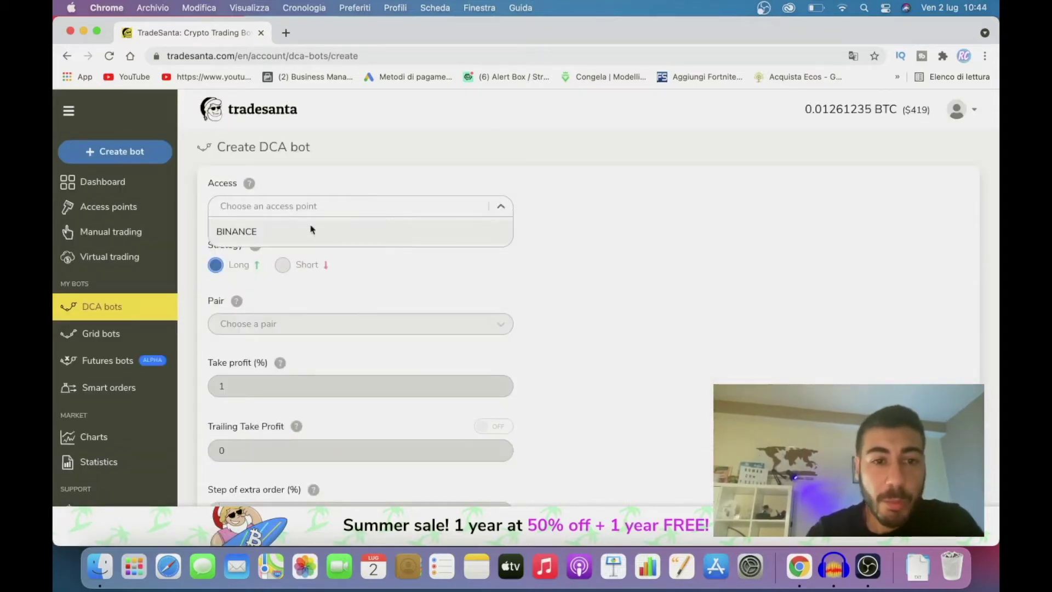
pyautogui.click(250, 234)
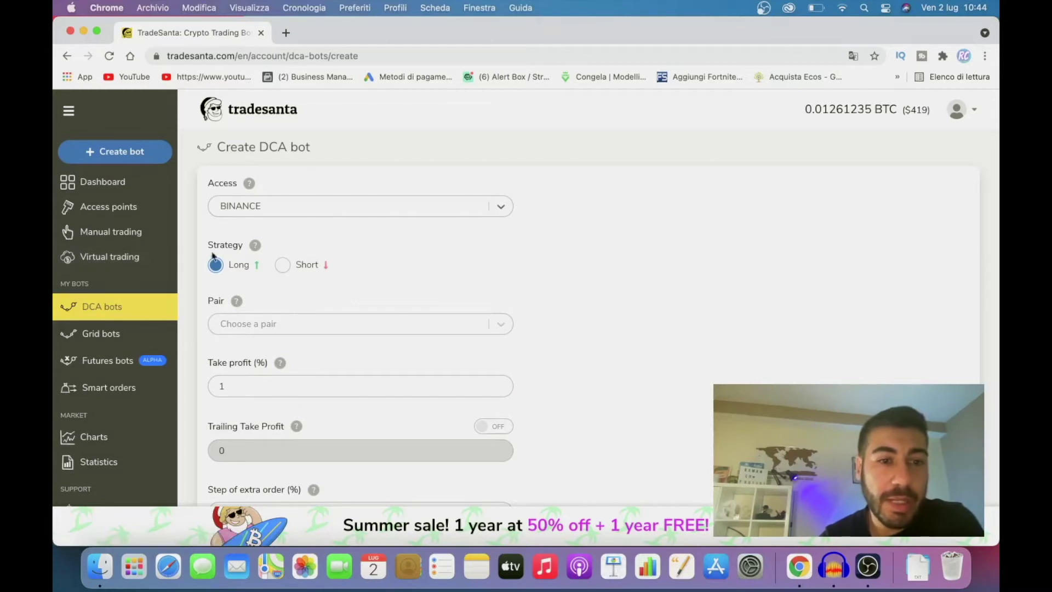
# - Filter the available trading pairs by "eur" and choose DOGE-EUR for the Long DCA bot
pyautogui.click(249, 321)
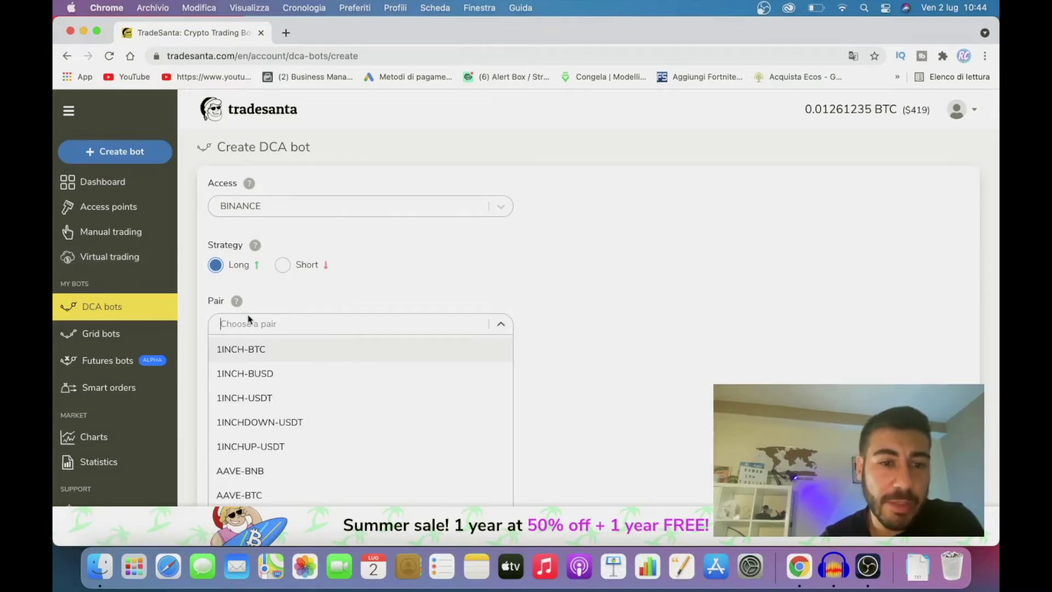
pyautogui.scroll(-3, 250, 319)
pyautogui.scroll(-10, 274, 353)
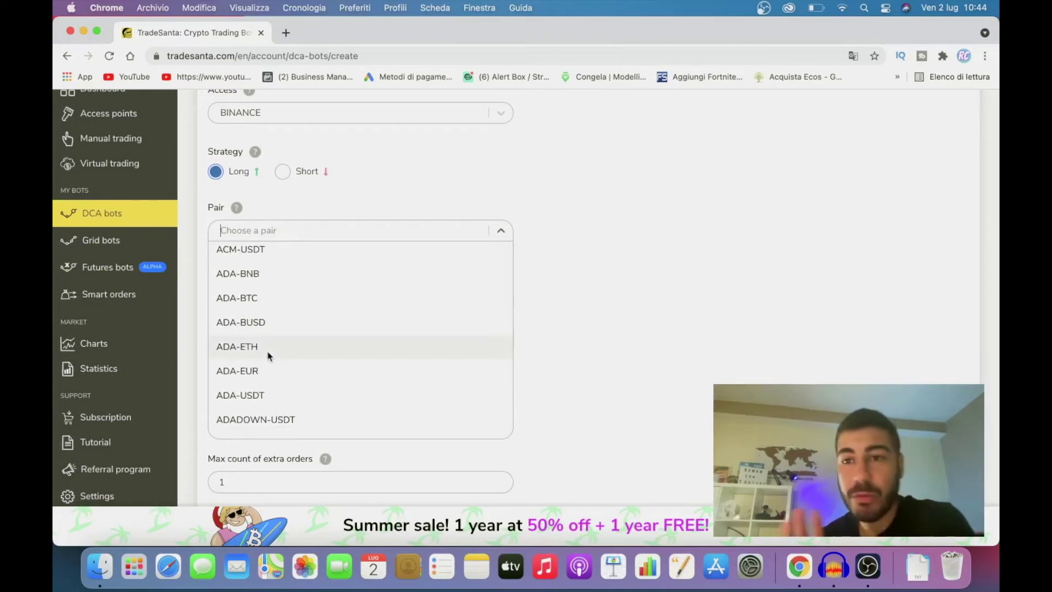
pyautogui.scroll(-2, 241, 393)
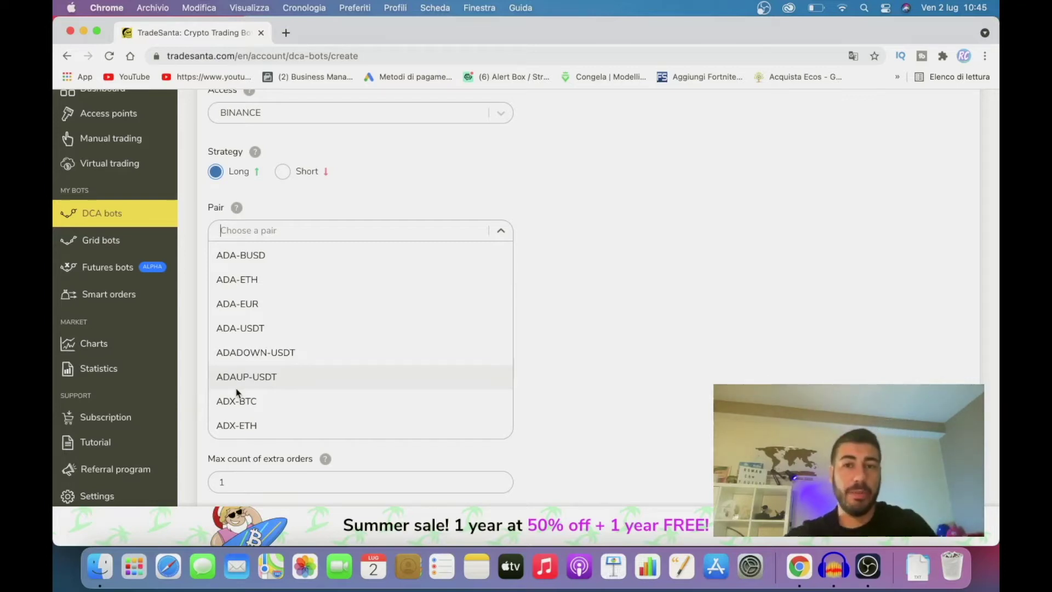
pyautogui.scroll(-2, 236, 392)
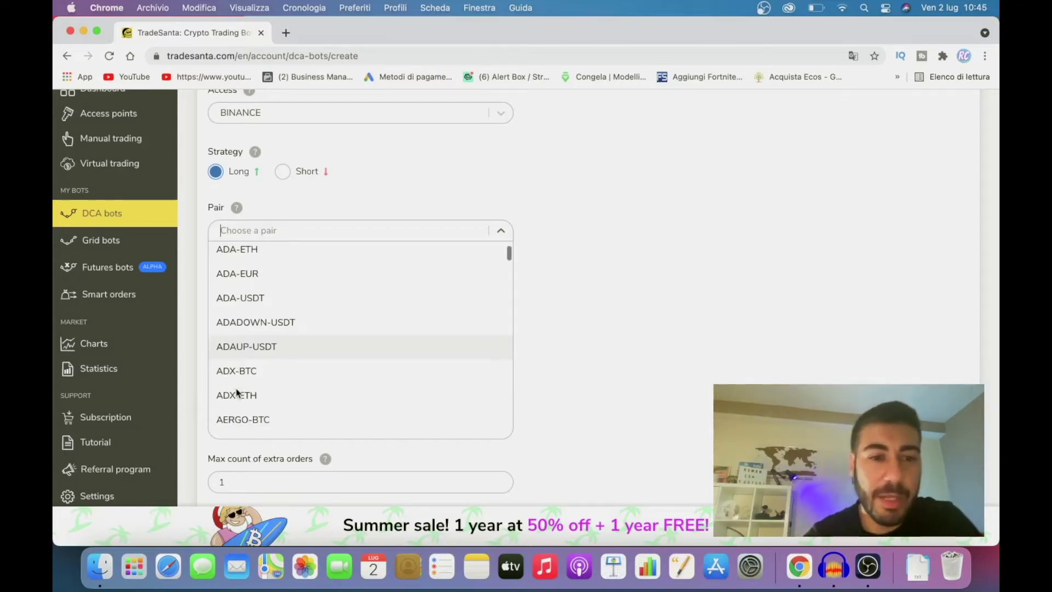
pyautogui.scroll(7, 237, 392)
pyautogui.scroll(-5, 237, 392)
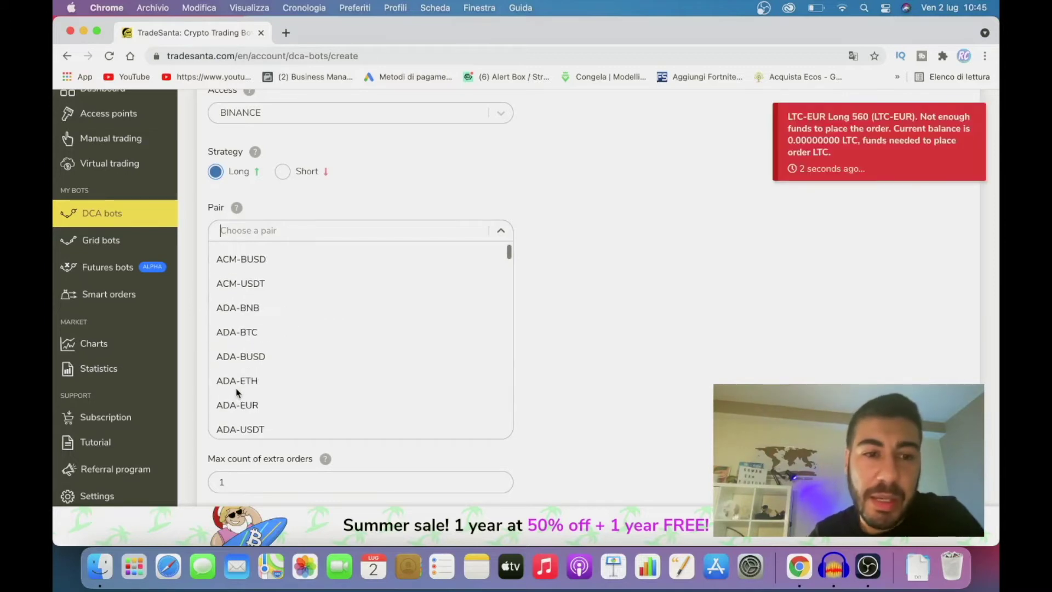
pyautogui.scroll(3, 237, 393)
pyautogui.scroll(-8, 236, 393)
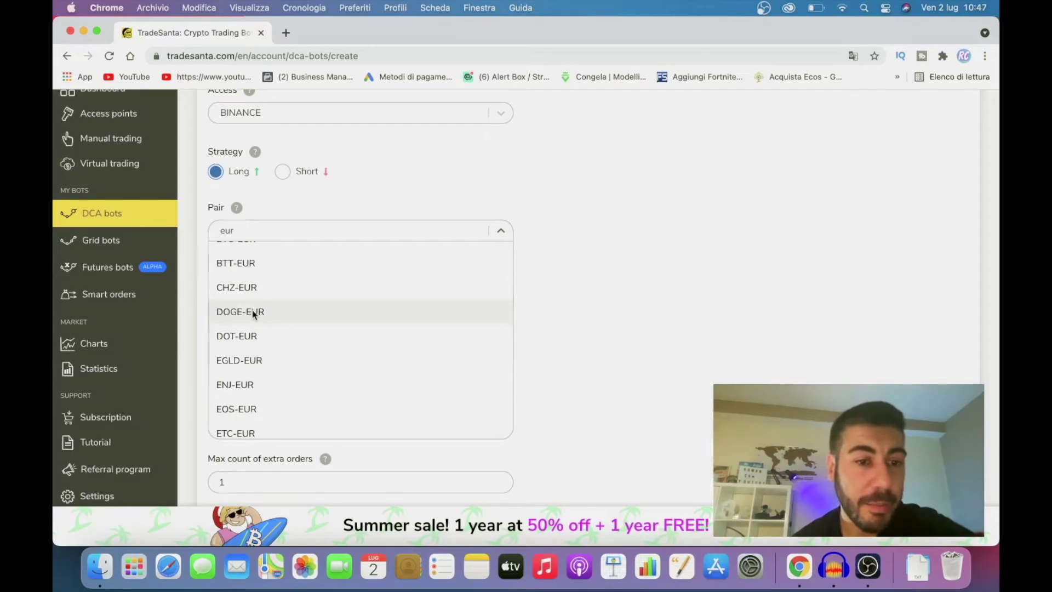
pyautogui.click(229, 316)
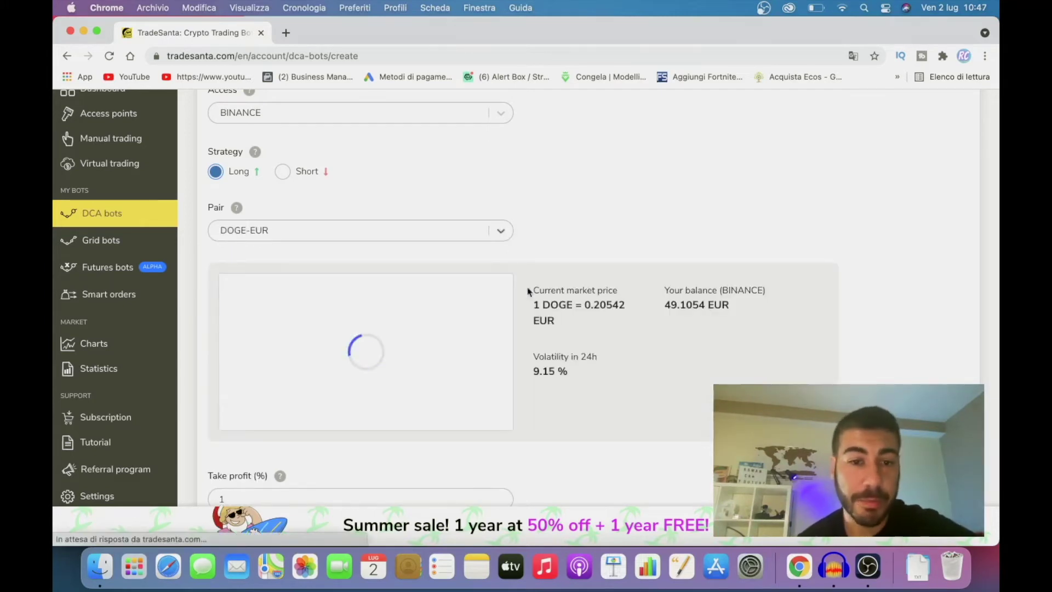
# - Set the bot's take profit to 0.40 % and its step of extra order to 0.60 %
pyautogui.scroll(-2, 551, 327)
pyautogui.scroll(1, 390, 219)
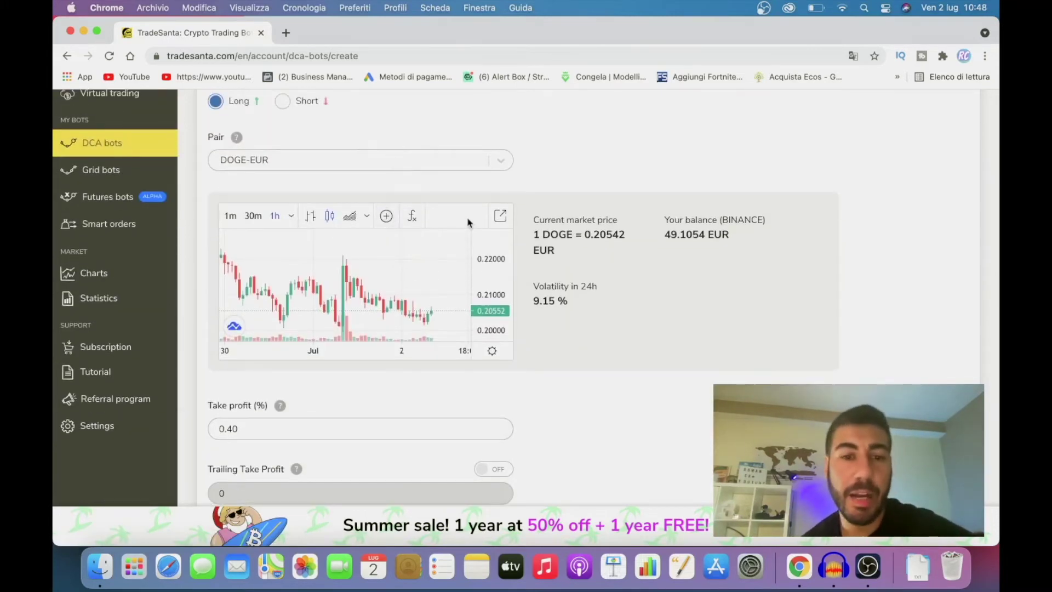
pyautogui.scroll(-3, 468, 222)
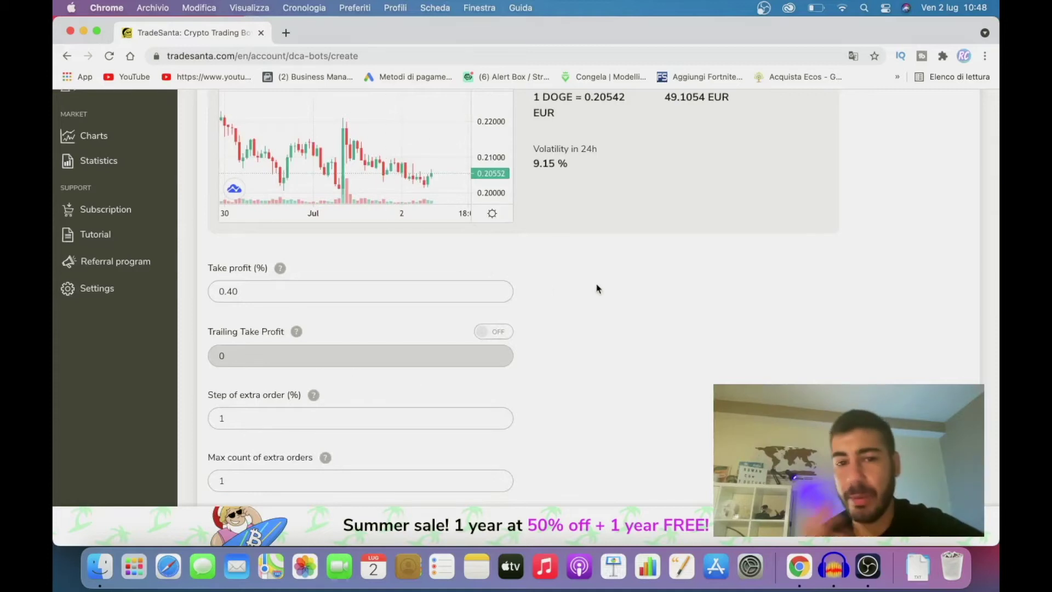
pyautogui.scroll(-2, 596, 287)
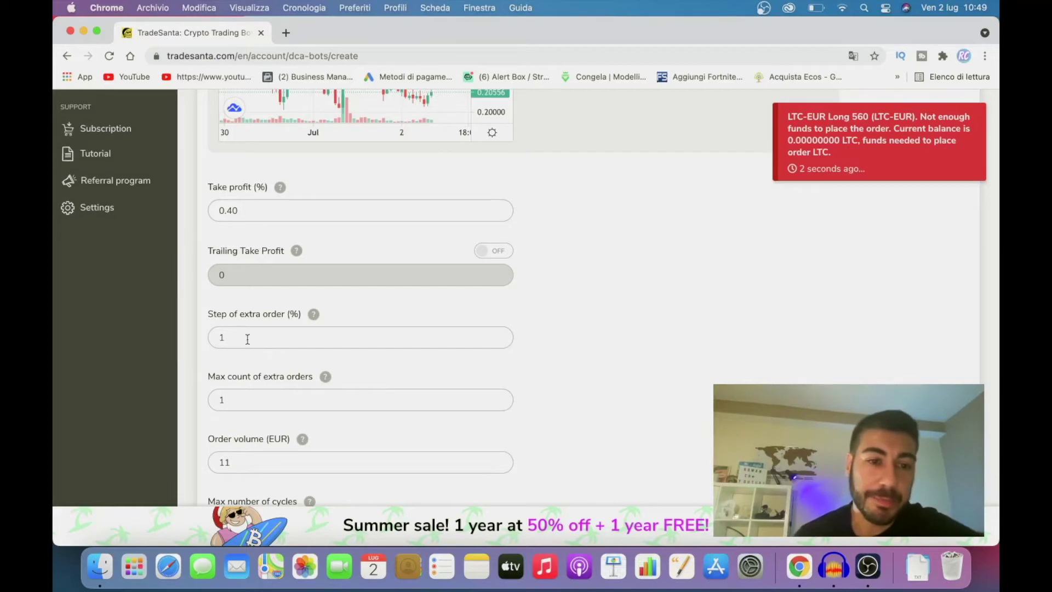
pyautogui.scroll(-3, 248, 339)
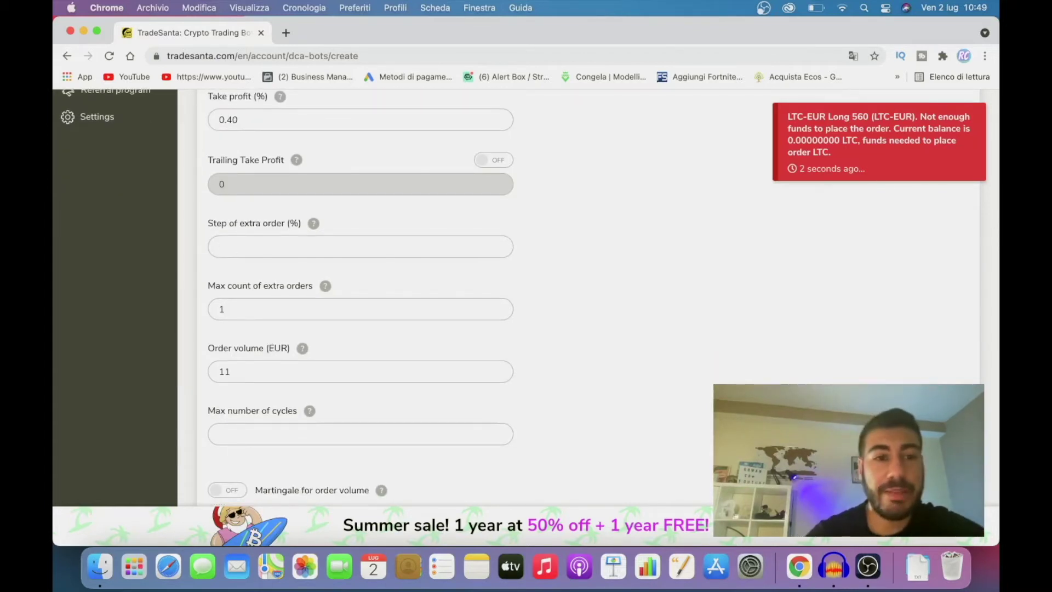
pyautogui.write('0.60')
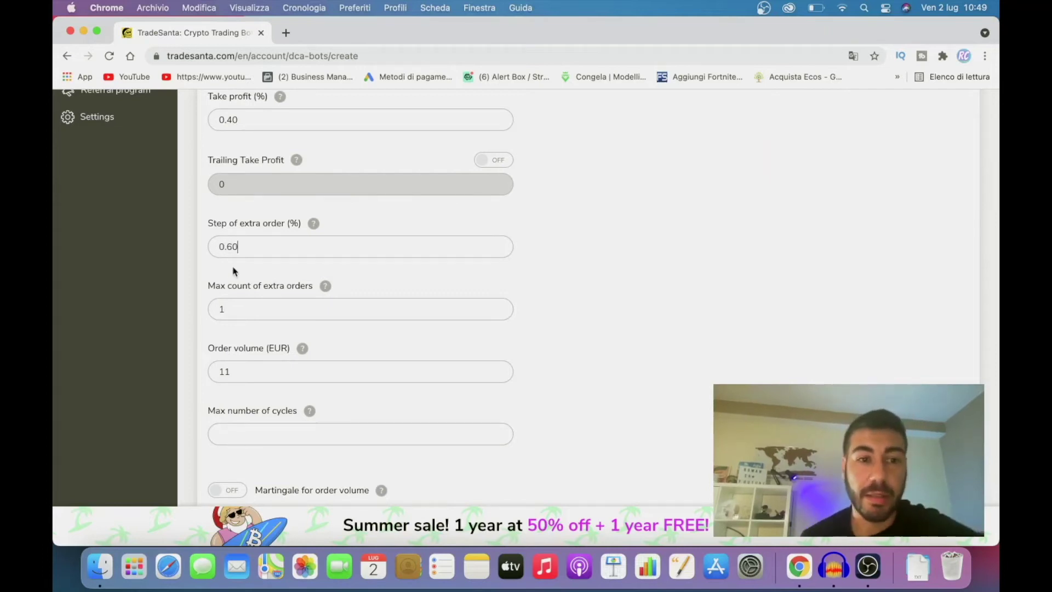
# - Set the max count of extra orders to 2 and review the order volume and cycle settings
pyautogui.click(227, 310)
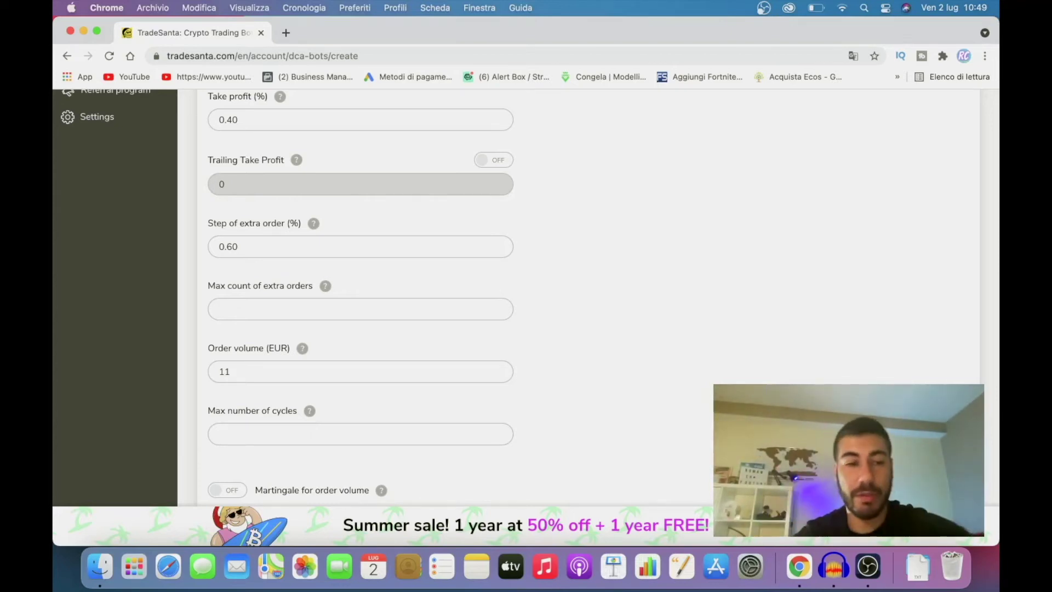
pyautogui.write('1')
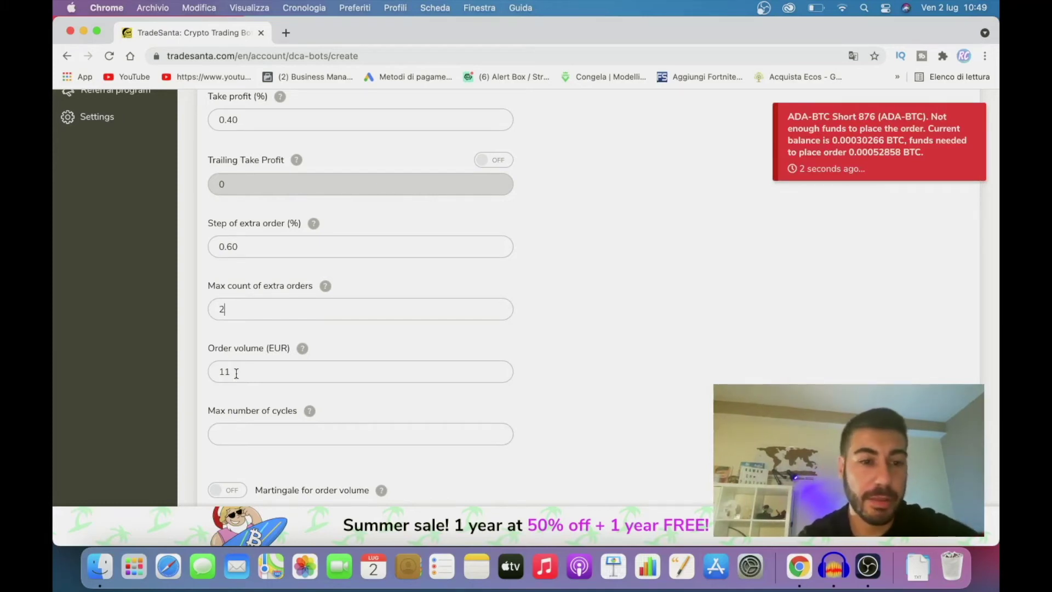
pyautogui.scroll(-3, 236, 373)
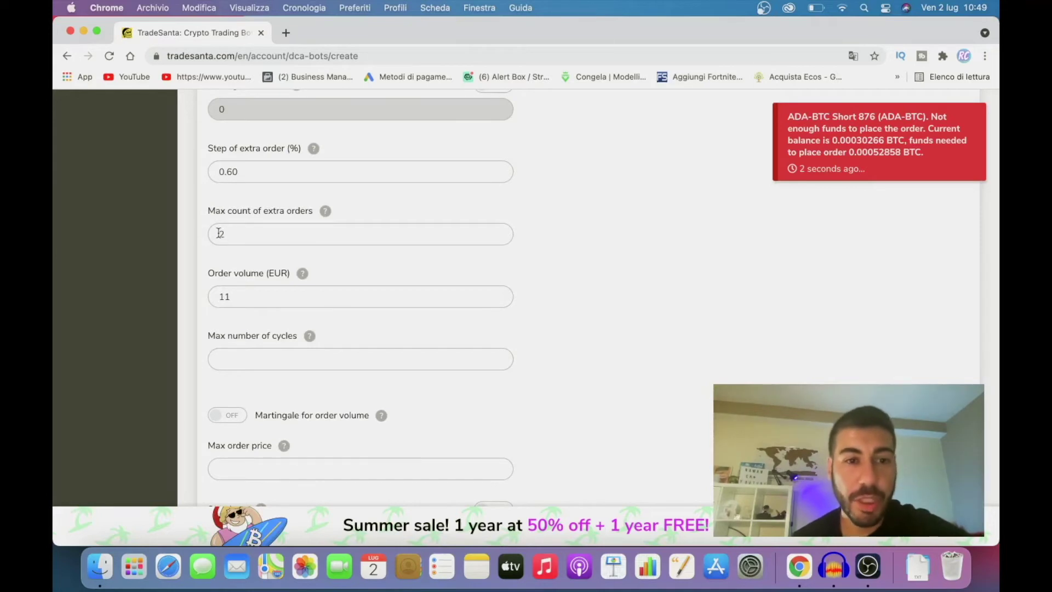
pyautogui.scroll(2, 218, 234)
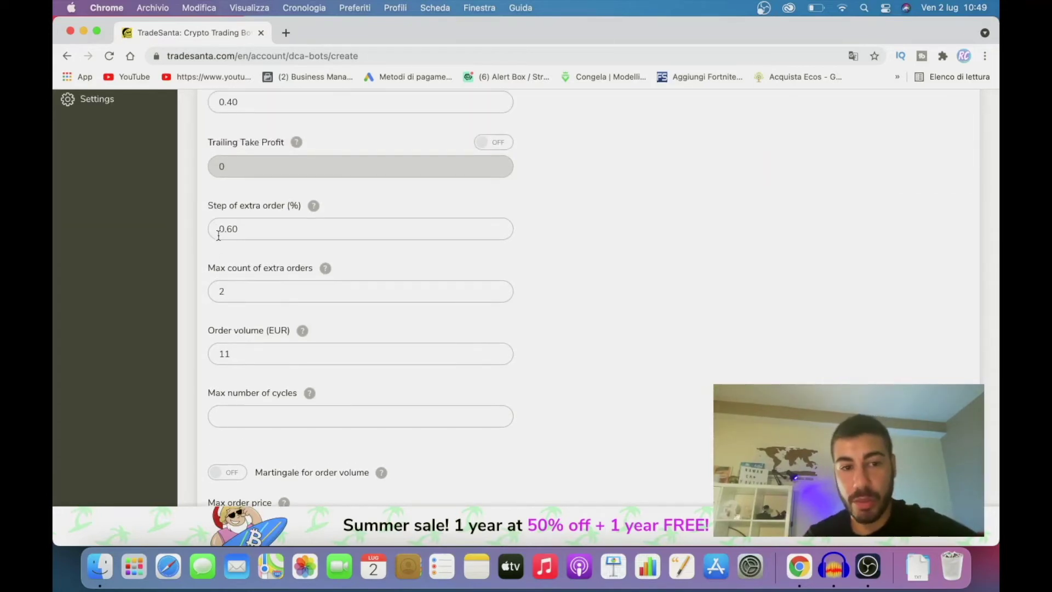
pyautogui.scroll(2, 230, 166)
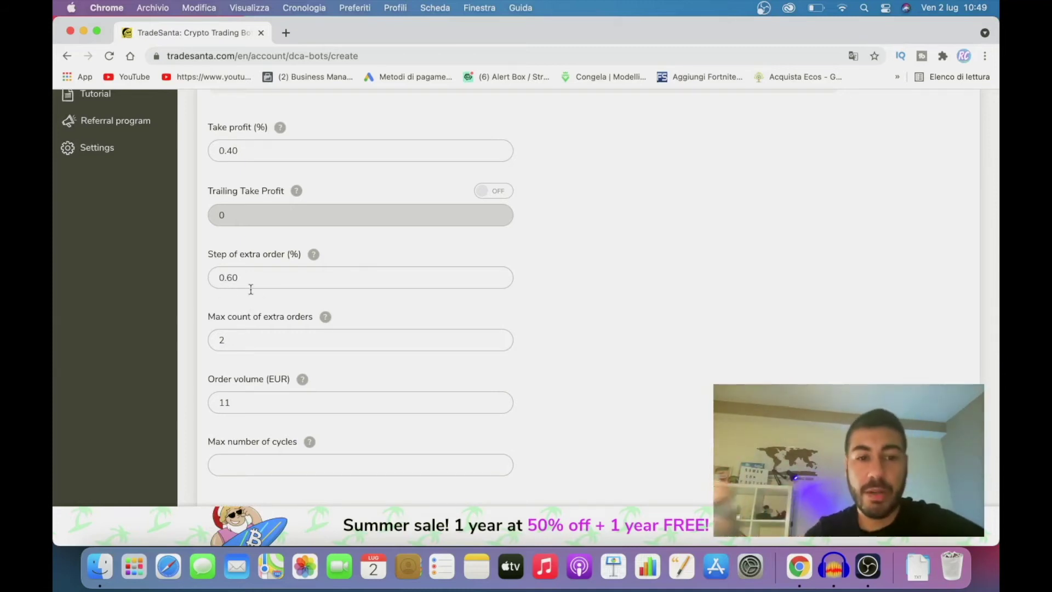
pyautogui.scroll(-4, 227, 367)
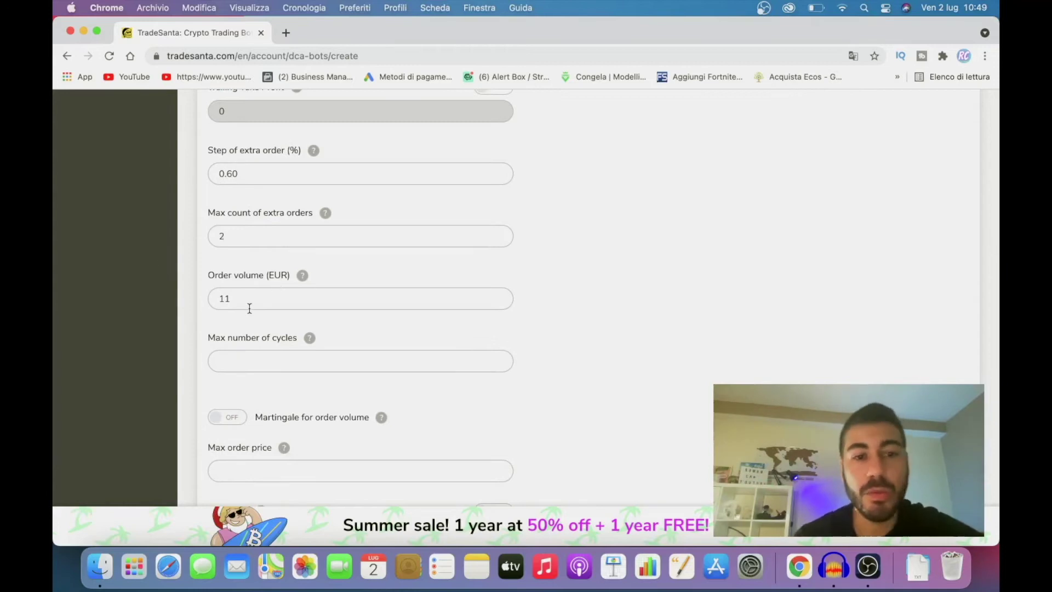
pyautogui.scroll(-3, 258, 353)
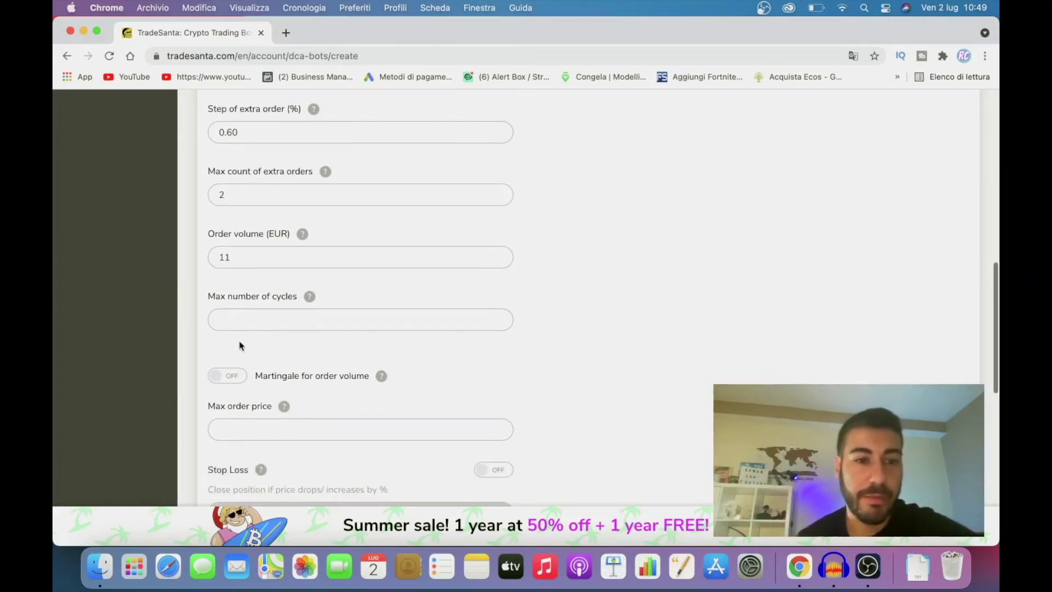
# - Check the remaining bot options and required funds, then save the DOGE-EUR long bot and turn it on
pyautogui.scroll(-2, 233, 326)
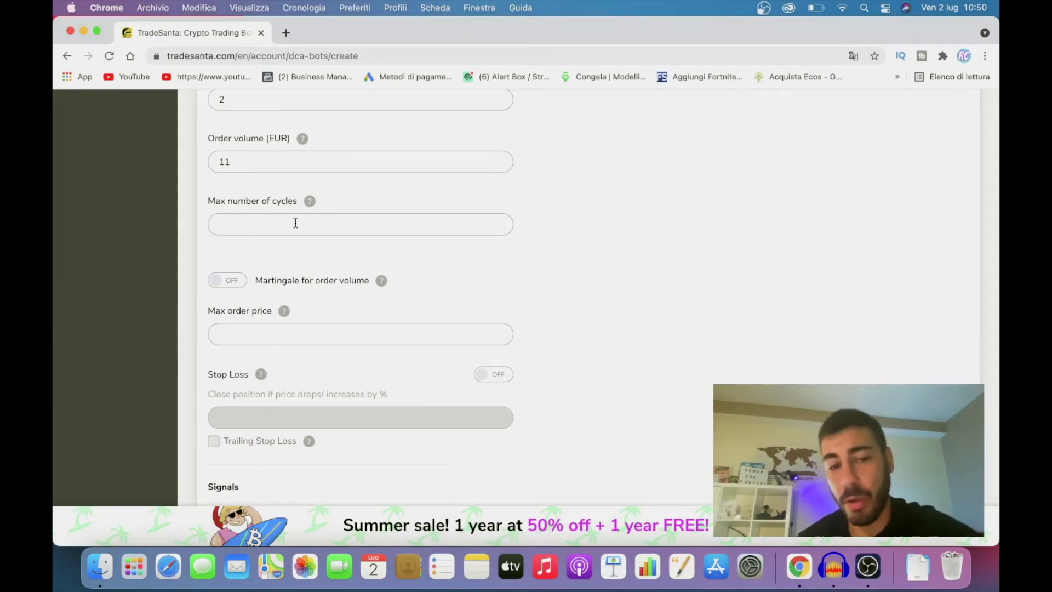
pyautogui.scroll(-2, 295, 223)
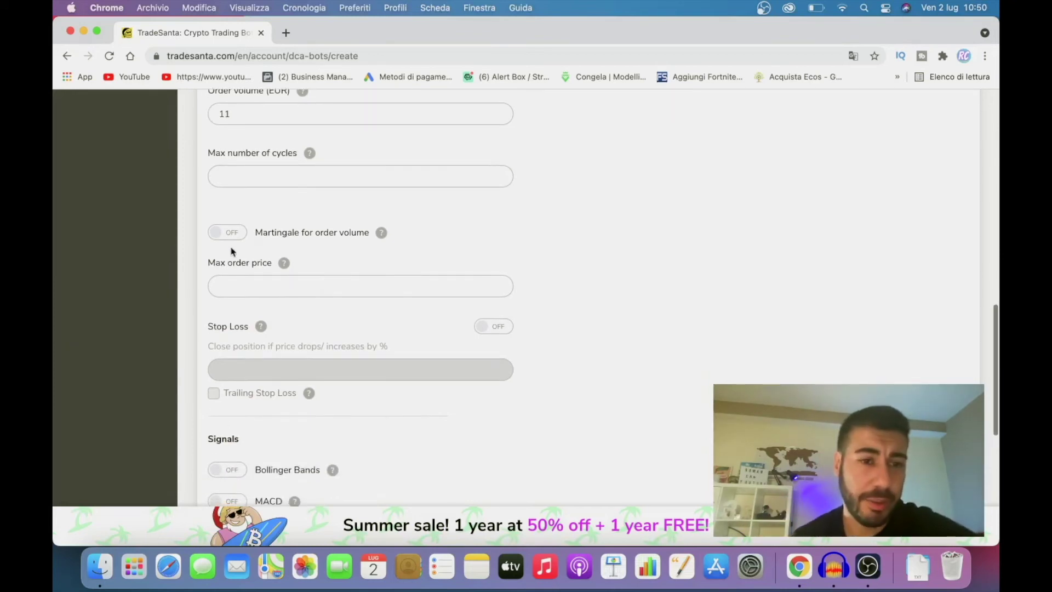
pyautogui.scroll(-8, 219, 186)
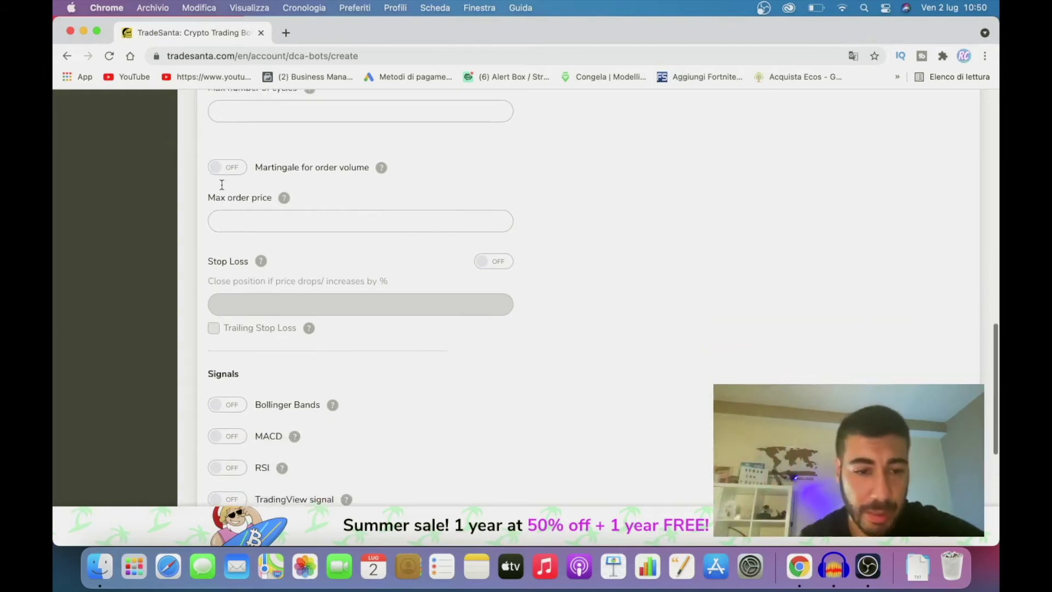
pyautogui.scroll(-3, 223, 192)
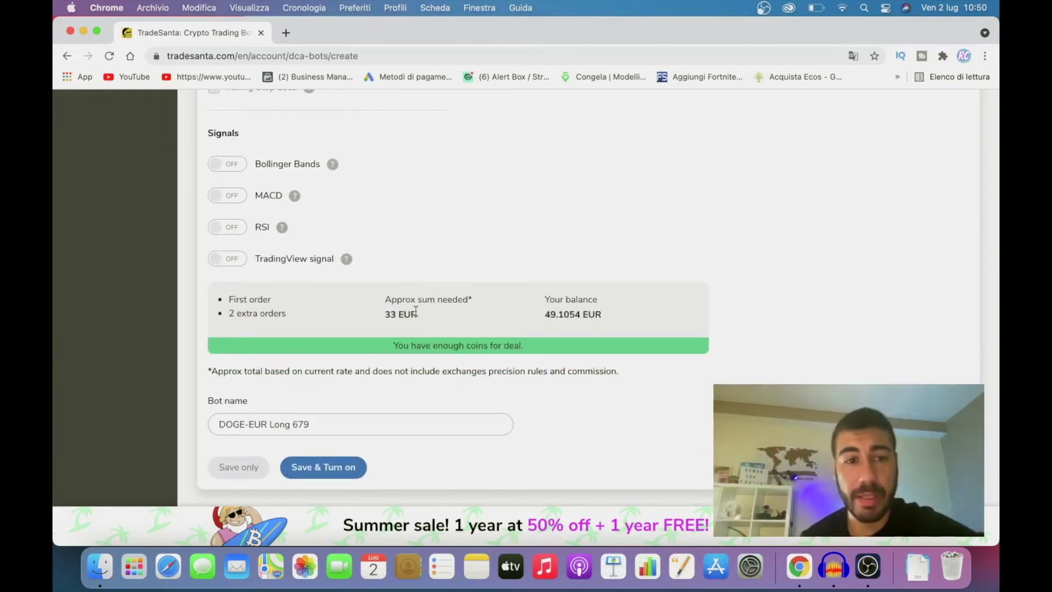
pyautogui.scroll(12, 416, 312)
pyautogui.scroll(-3, 241, 383)
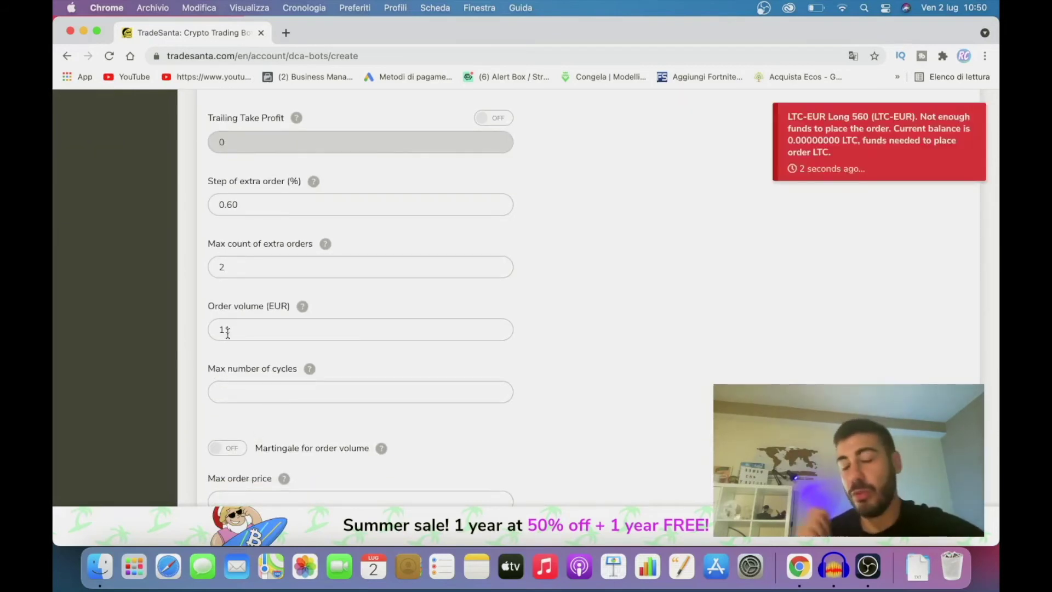
pyautogui.scroll(2, 235, 330)
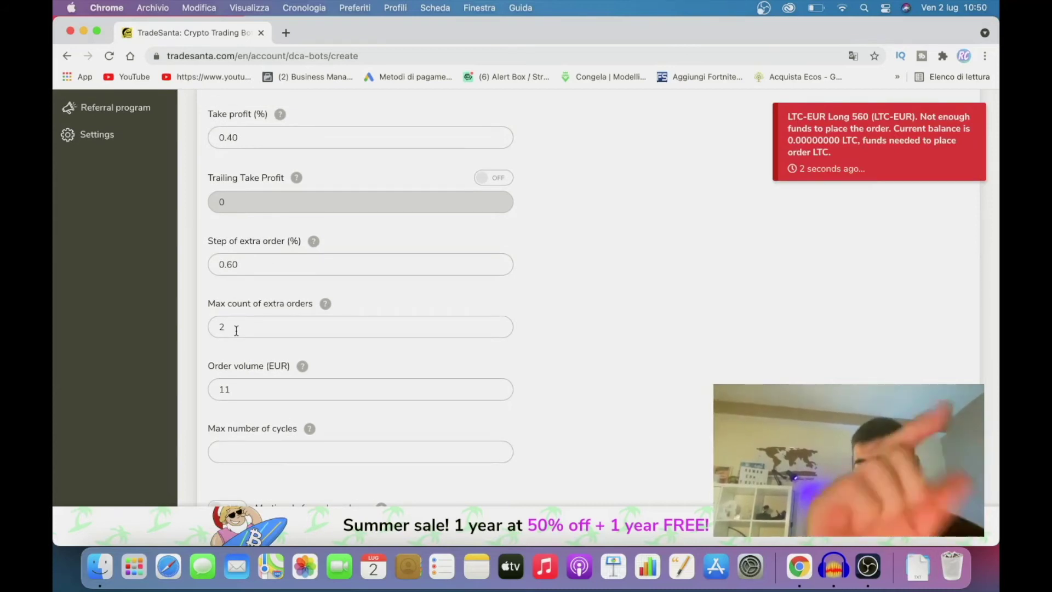
pyautogui.scroll(-1, 236, 331)
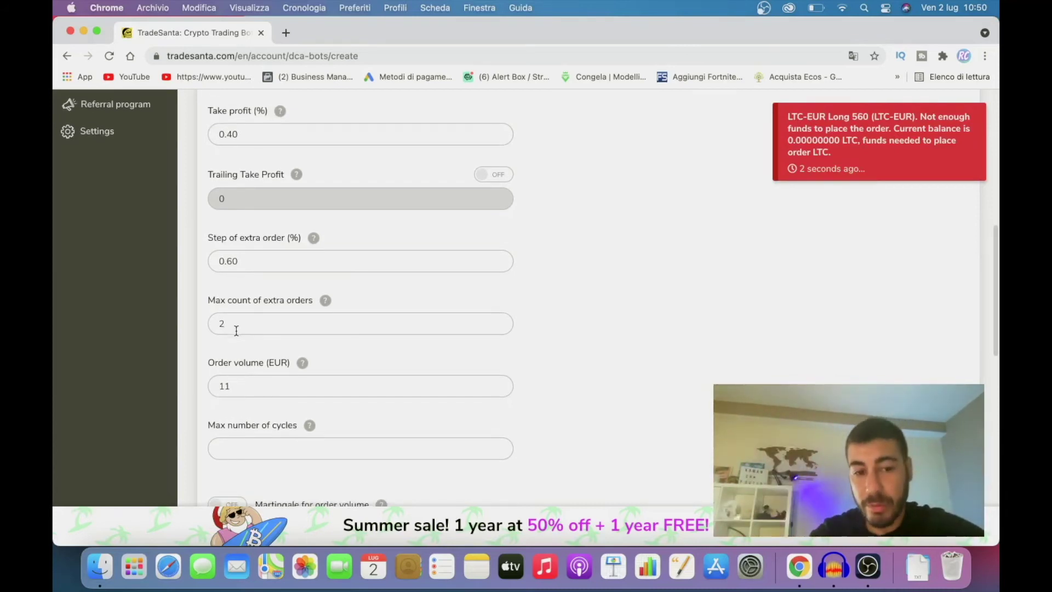
pyautogui.scroll(-15, 237, 330)
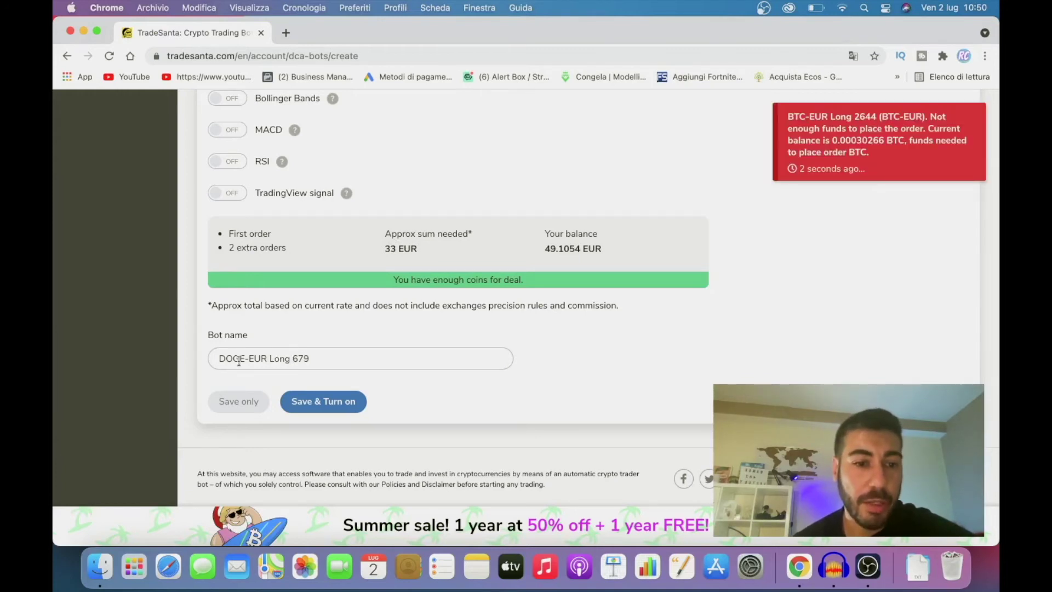
pyautogui.click(339, 400)
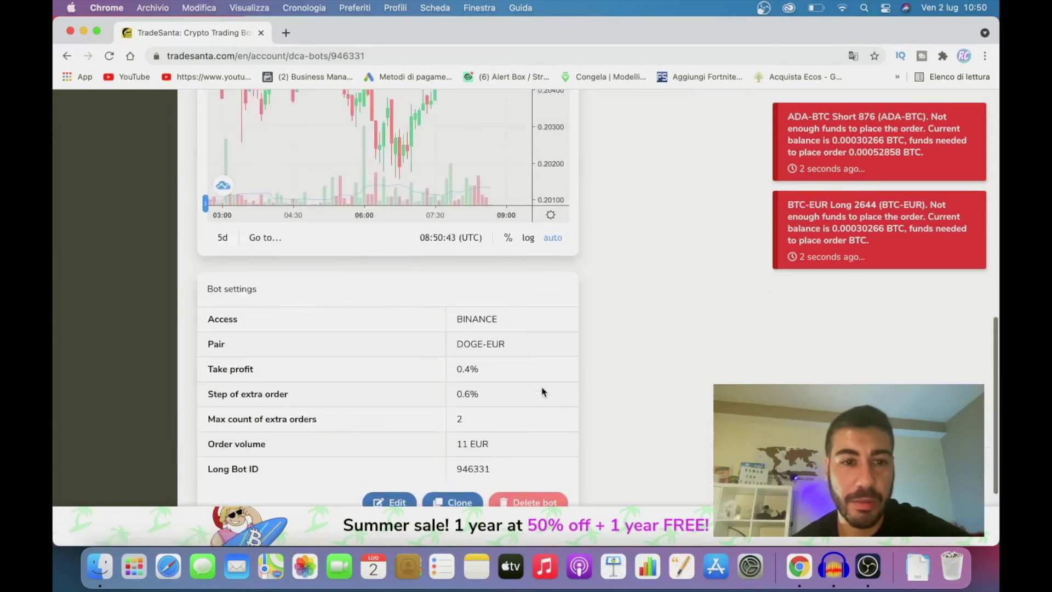
# - Examine the new DOGE-EUR bot's settings, status, current position, active orders and trade history
pyautogui.scroll(-3, 543, 392)
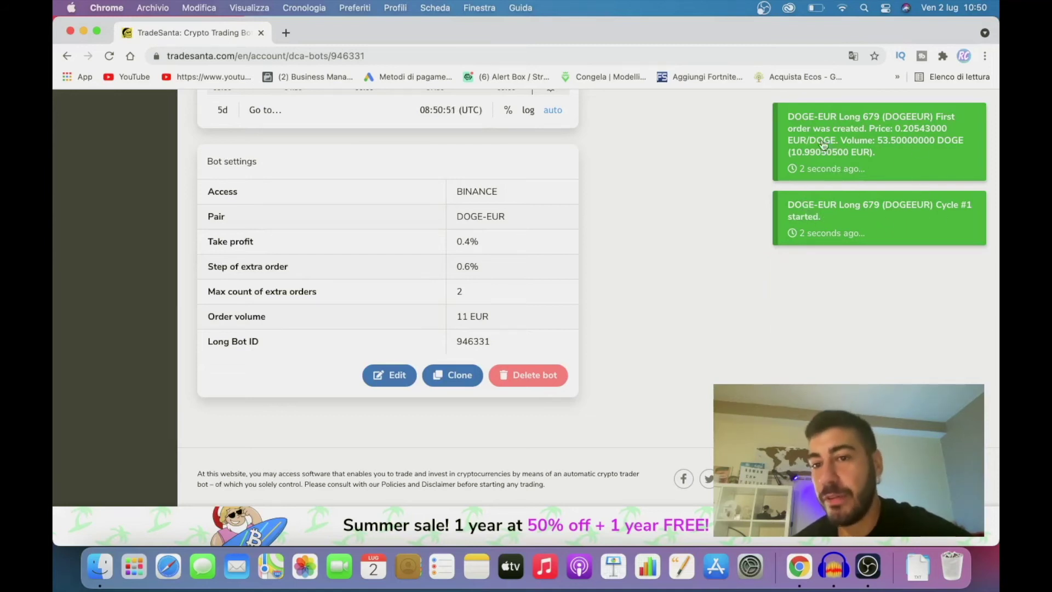
pyautogui.scroll(2, 679, 170)
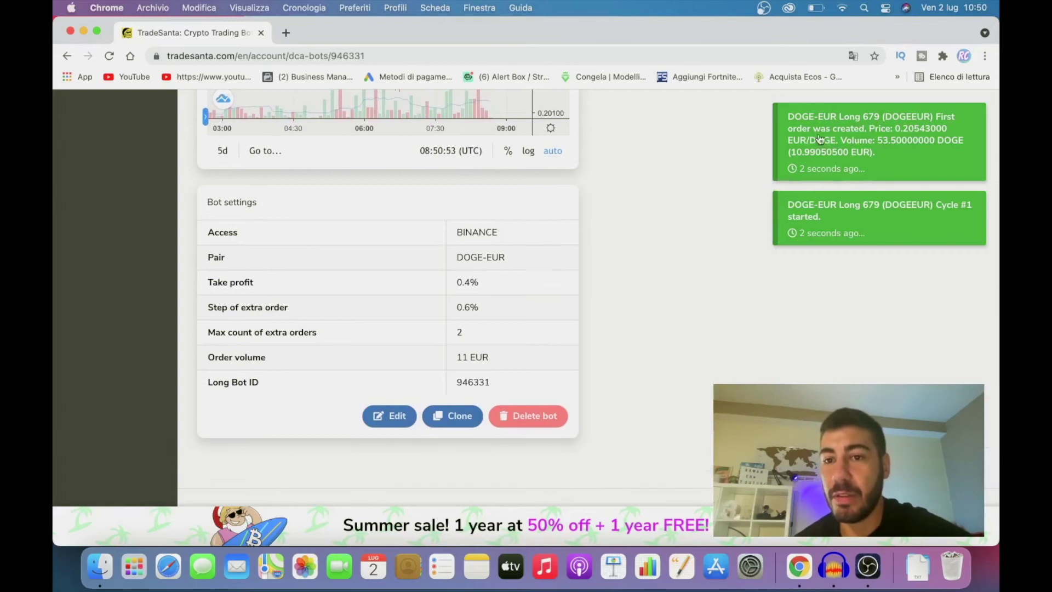
pyautogui.scroll(2, 683, 212)
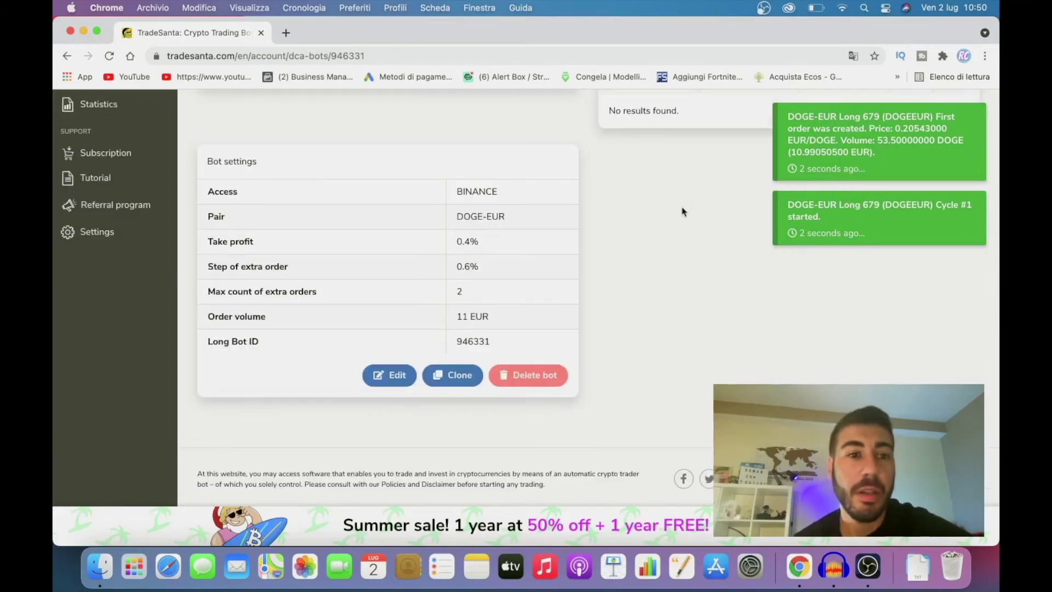
pyautogui.scroll(10, 683, 212)
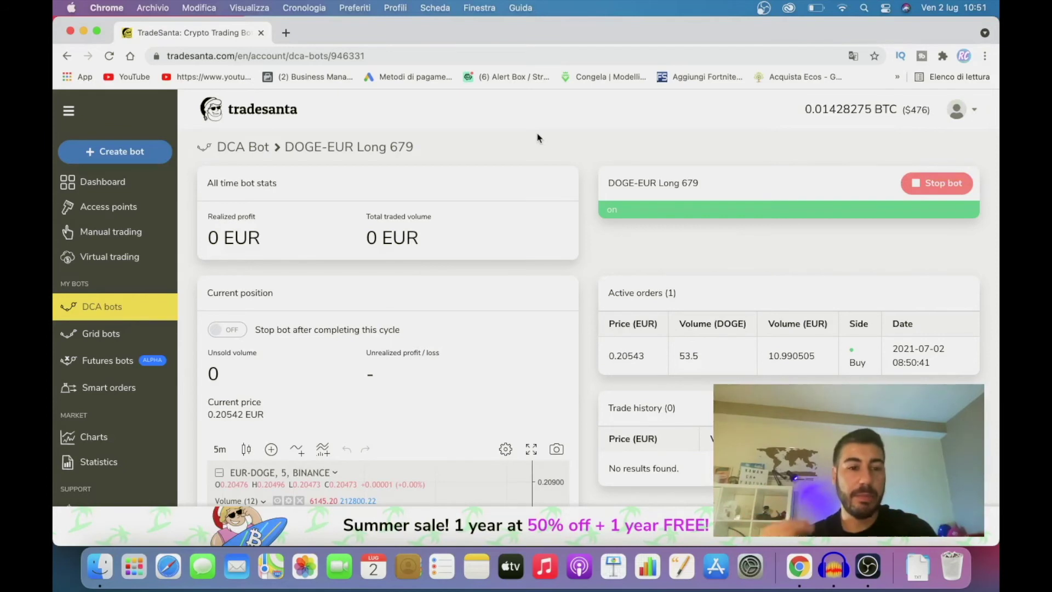
pyautogui.scroll(-3, 517, 269)
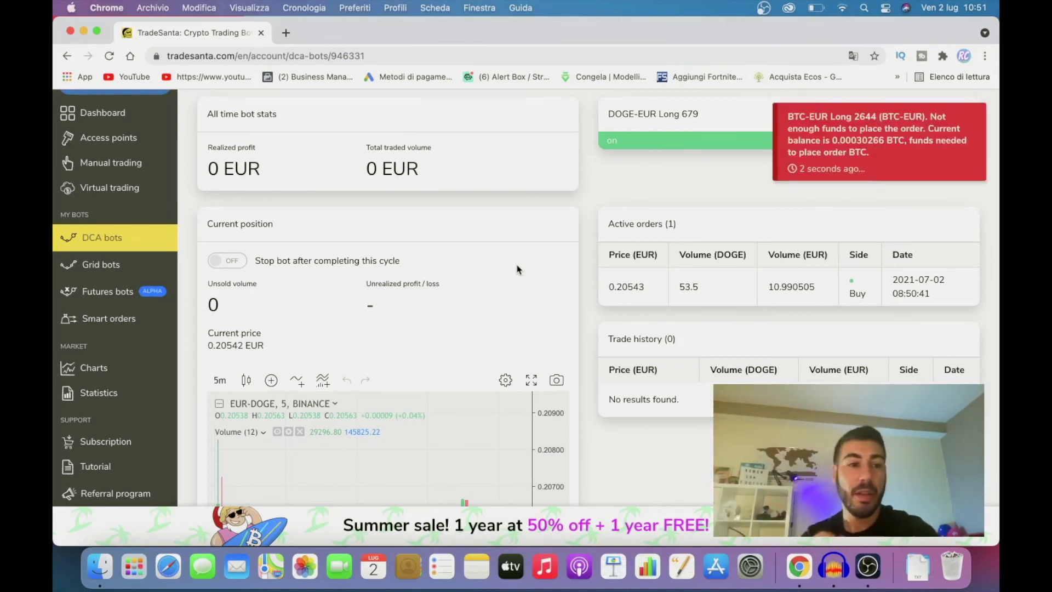
pyautogui.scroll(2, 241, 254)
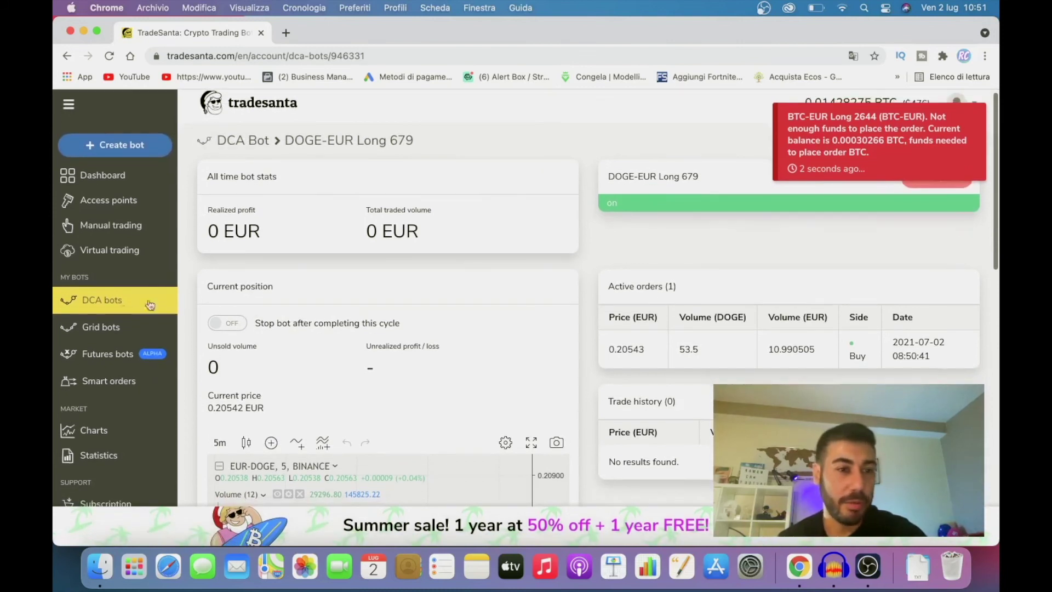
# - Open the dashboard and look through the active DCA bots and grid bots for the new DOGE-EUR bot
pyautogui.click(86, 177)
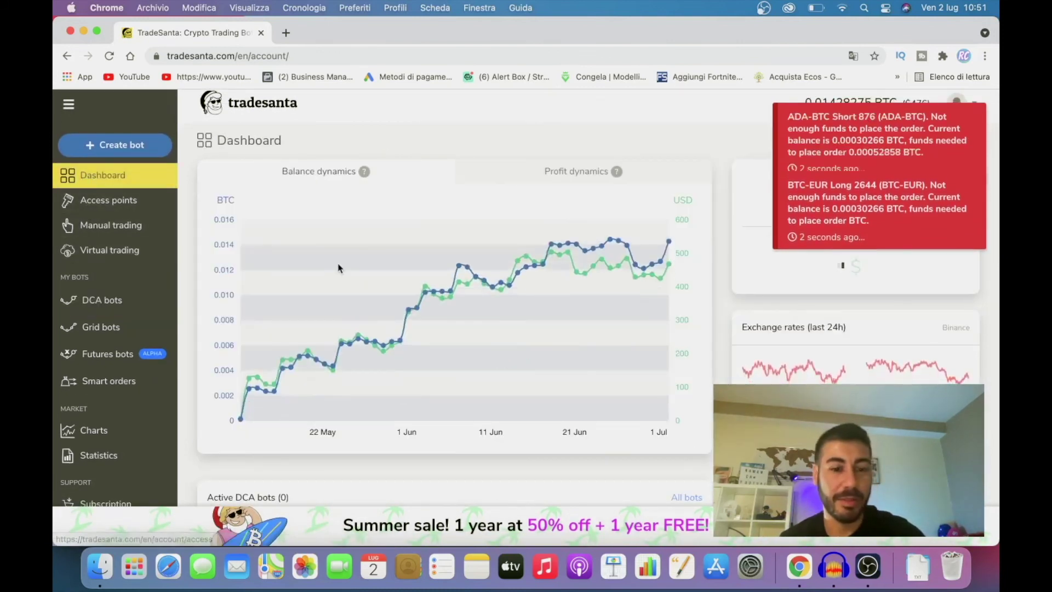
pyautogui.scroll(-10, 338, 268)
pyautogui.scroll(-2, 339, 269)
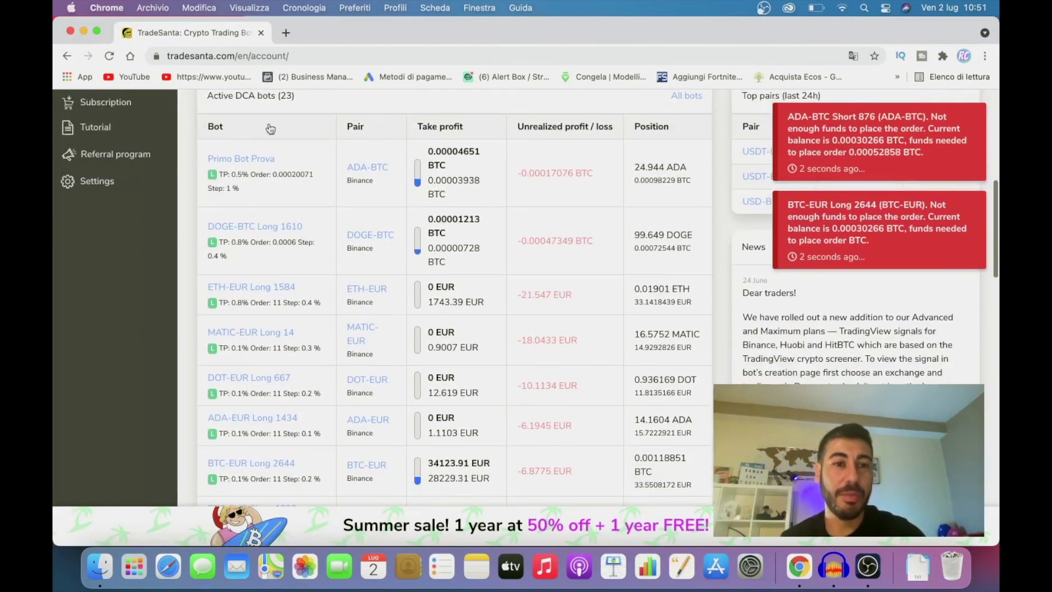
pyautogui.scroll(-3, 302, 189)
pyautogui.scroll(-15, 302, 189)
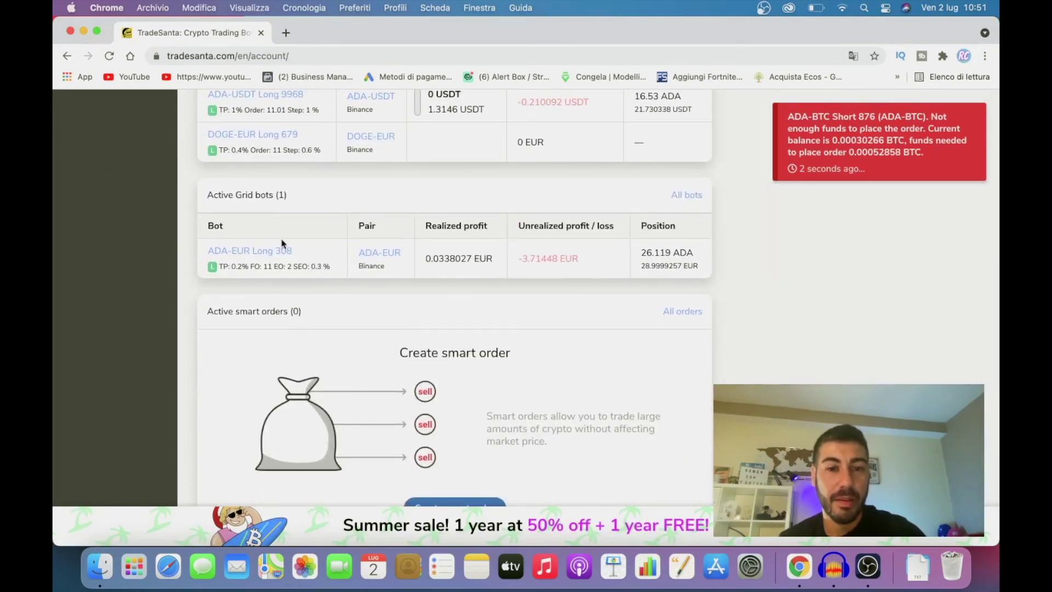
# - Switch the dashboard chart from balance dynamics to profit dynamics
pyautogui.scroll(10, 283, 242)
pyautogui.scroll(10, 282, 243)
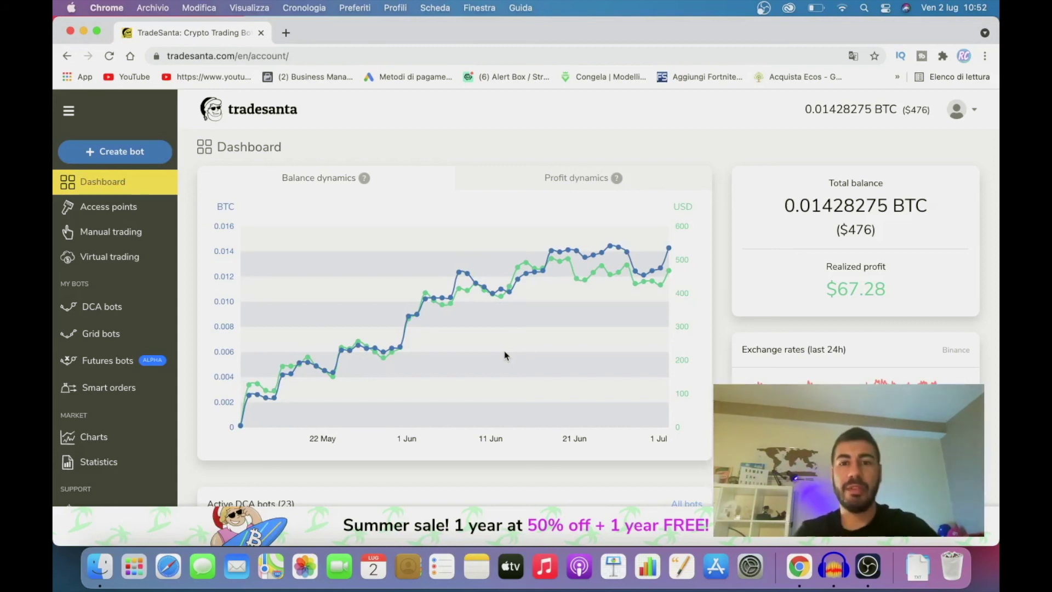
pyautogui.click(566, 185)
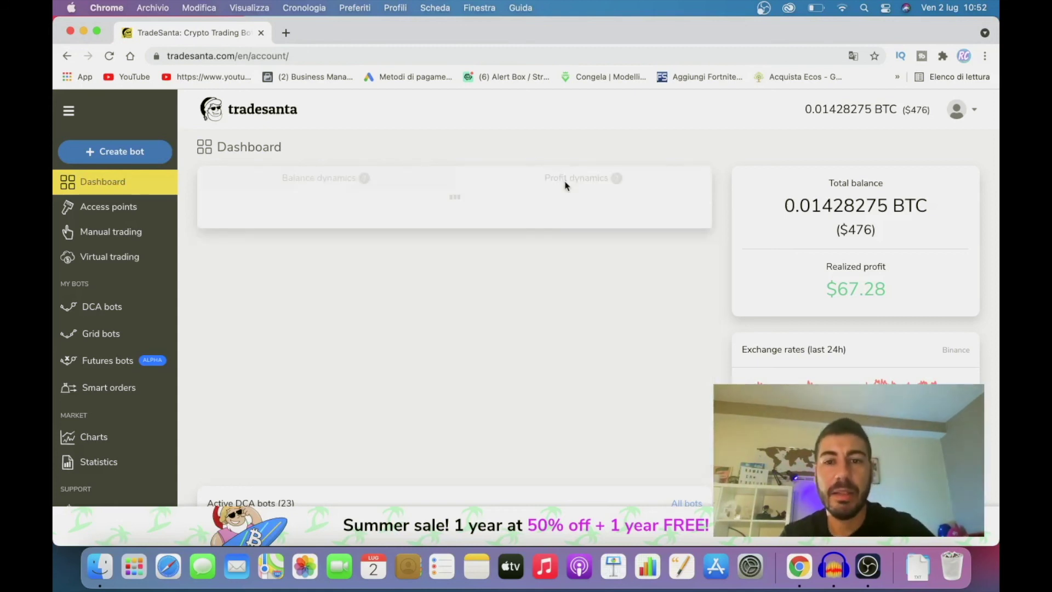